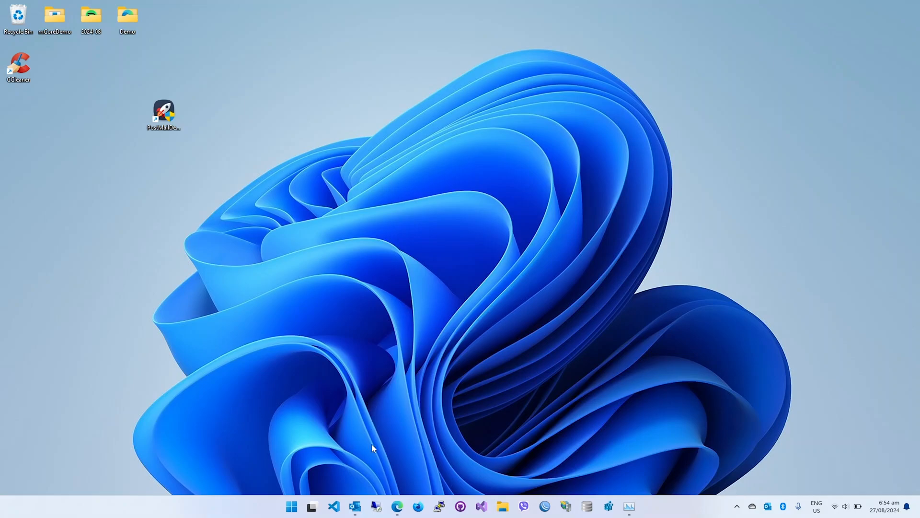
Switch to Outlook and examine the sender addresses of the Cloudflare and Bank of the Philippine Islands junk messages.
click(355, 506)
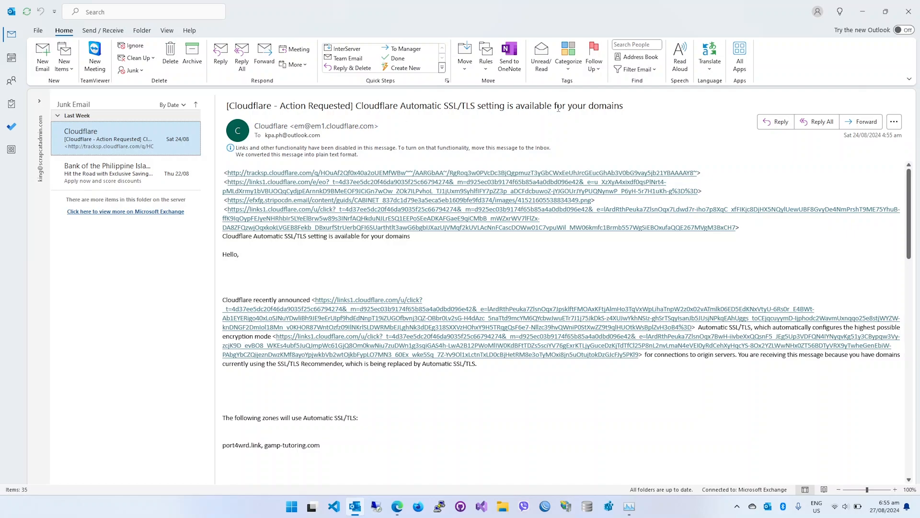
key(Down)
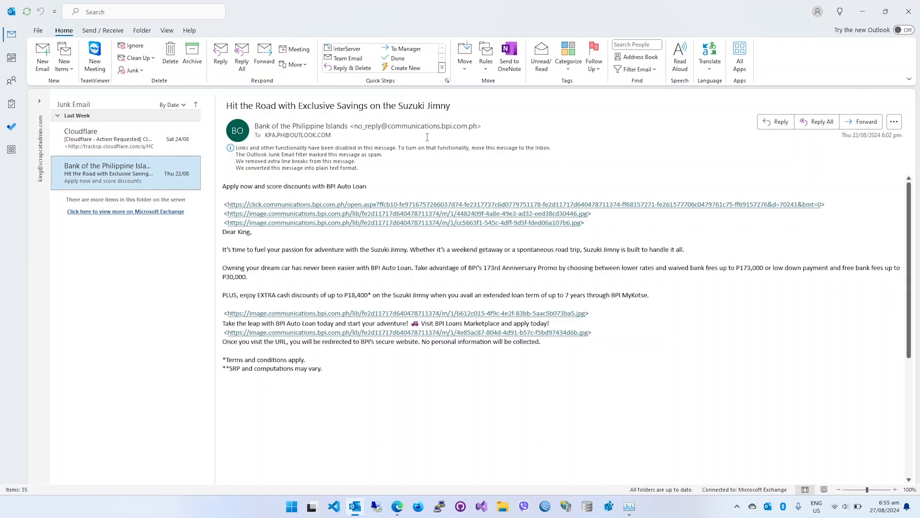
mouse_move(445, 131)
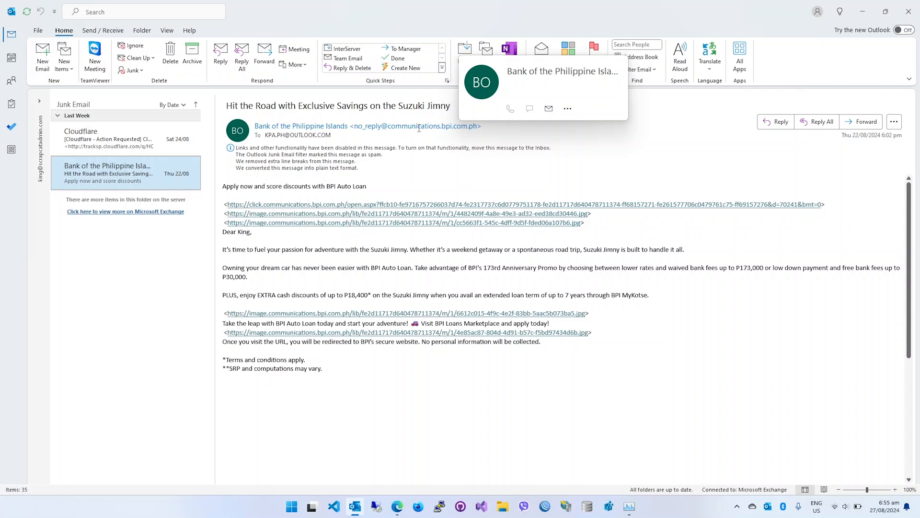
key(Up)
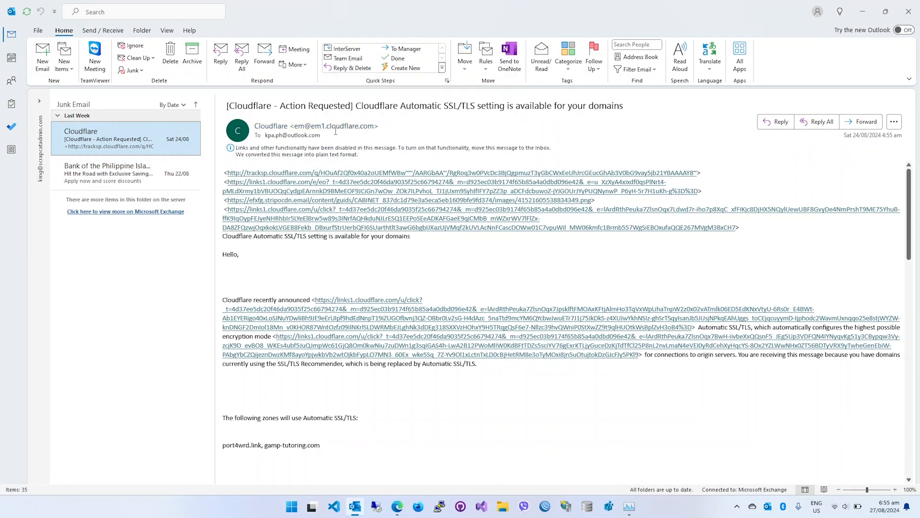
key(Down)
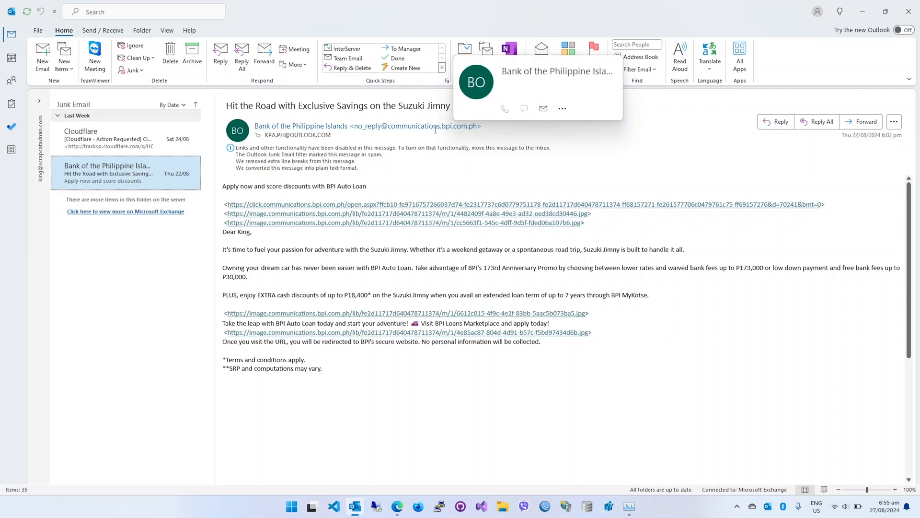
click(435, 128)
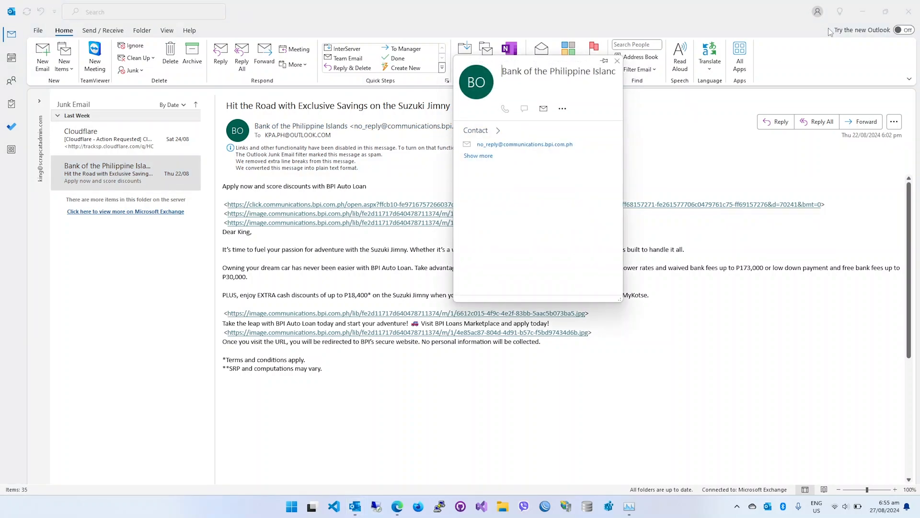
click(862, 14)
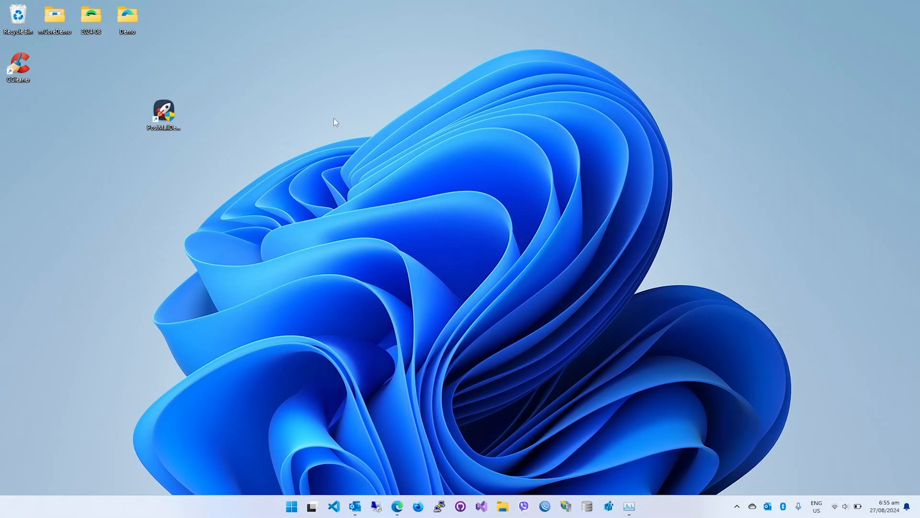
Launch PostMail Desktop.
double_click(163, 113)
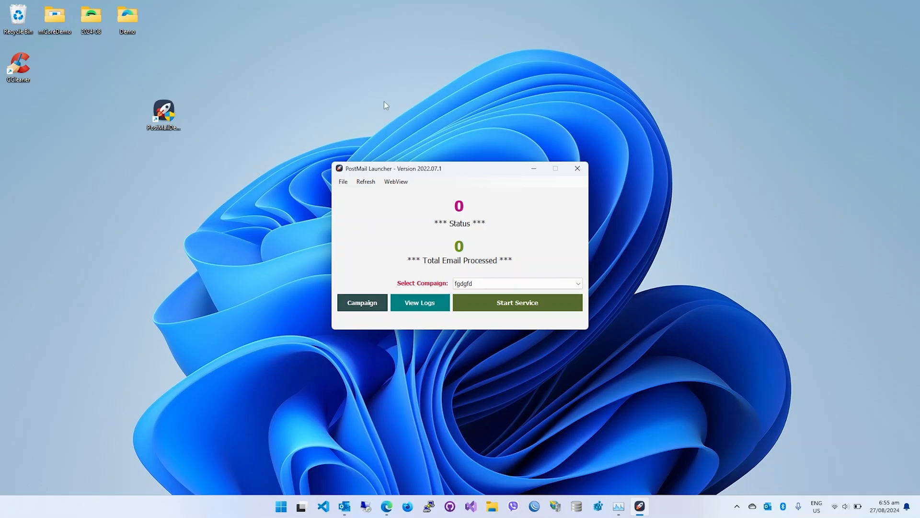
Preview the sample.html and Default.html email templates from the desktop's Demo folder in the browser.
double_click(135, 21)
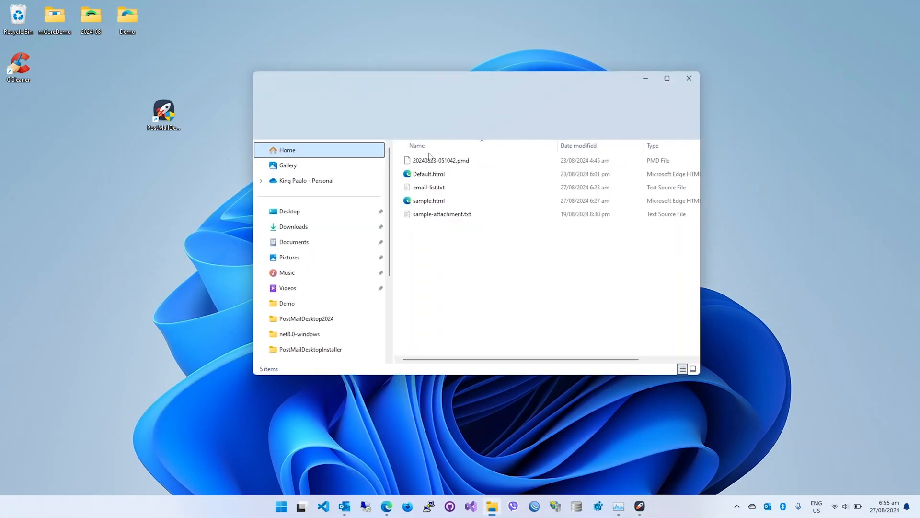
double_click(428, 201)
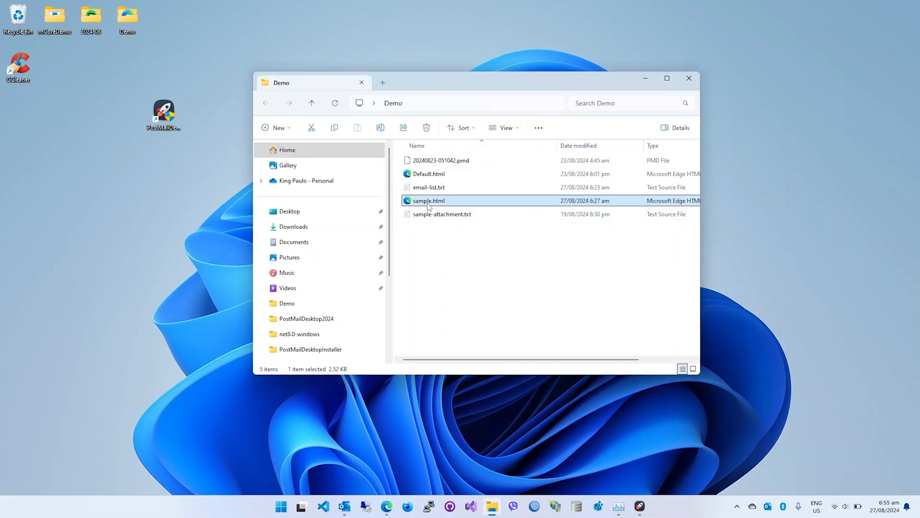
drag(22, 82, 243, 230)
click(243, 230)
click(865, 8)
double_click(432, 175)
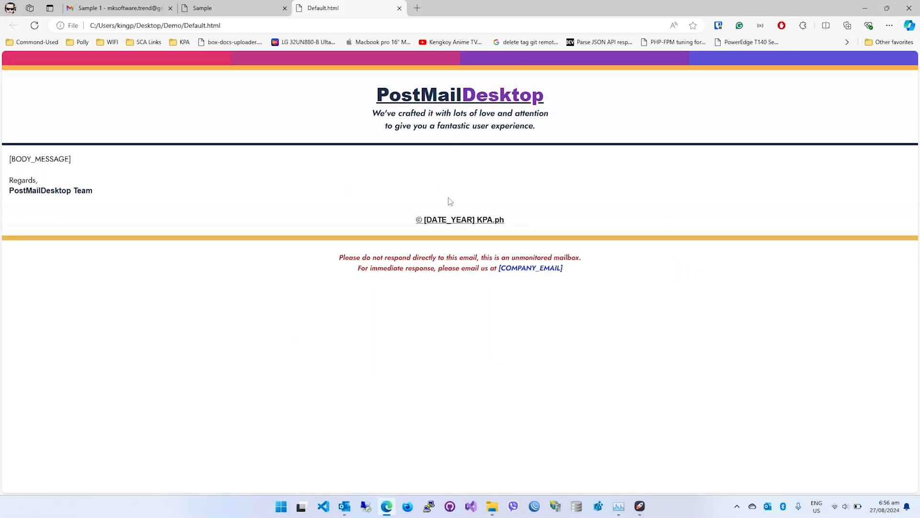
click(864, 8)
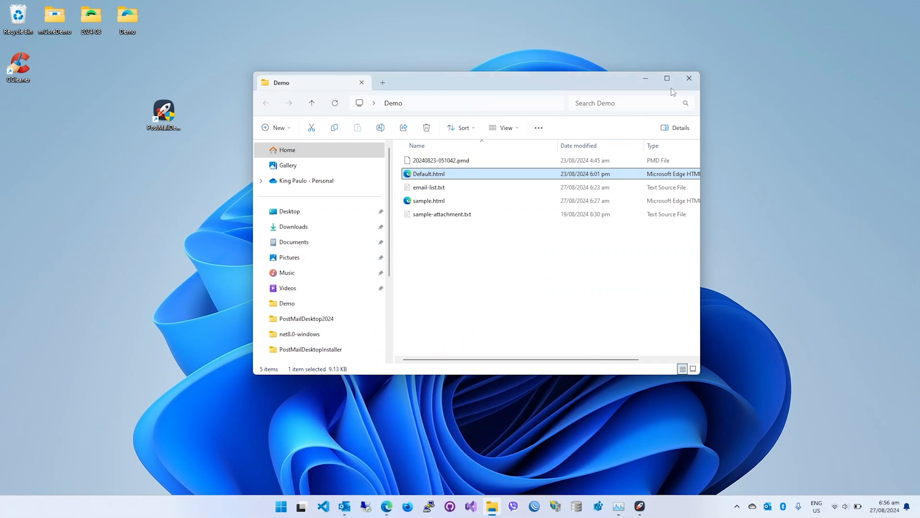
click(651, 79)
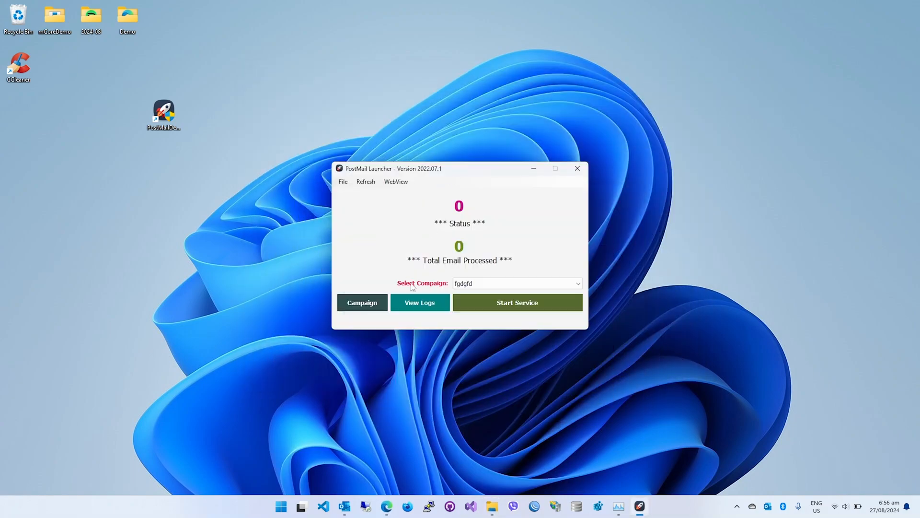
Start a new campaign with both its name and its subject set to "Sample 2".
click(364, 306)
click(270, 143)
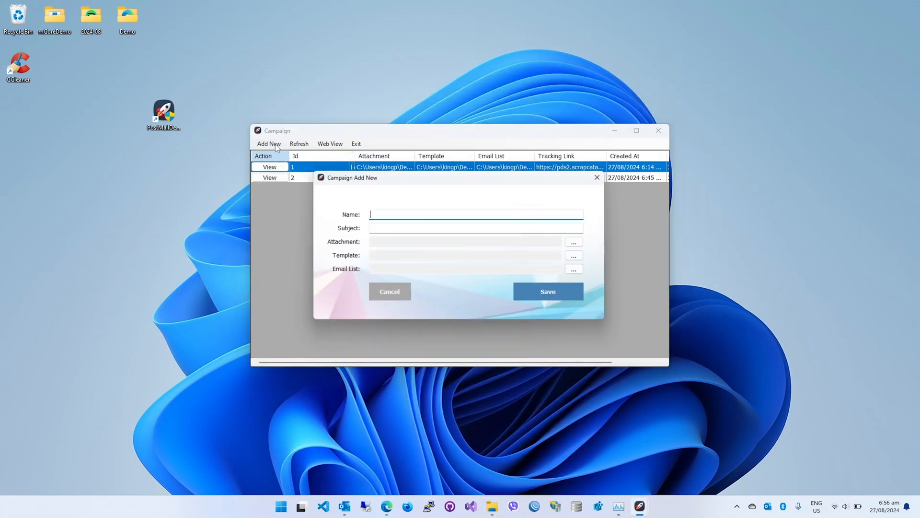
text(Sample2)
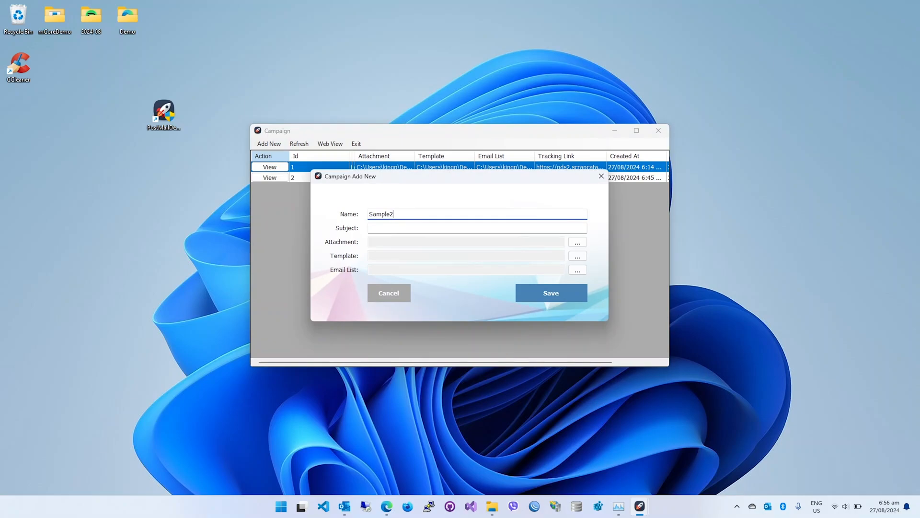
key(BackSpace)
text(2)
key(ctrl+a)
key(ctrl+c)
click(386, 226)
key(ctrl+v)
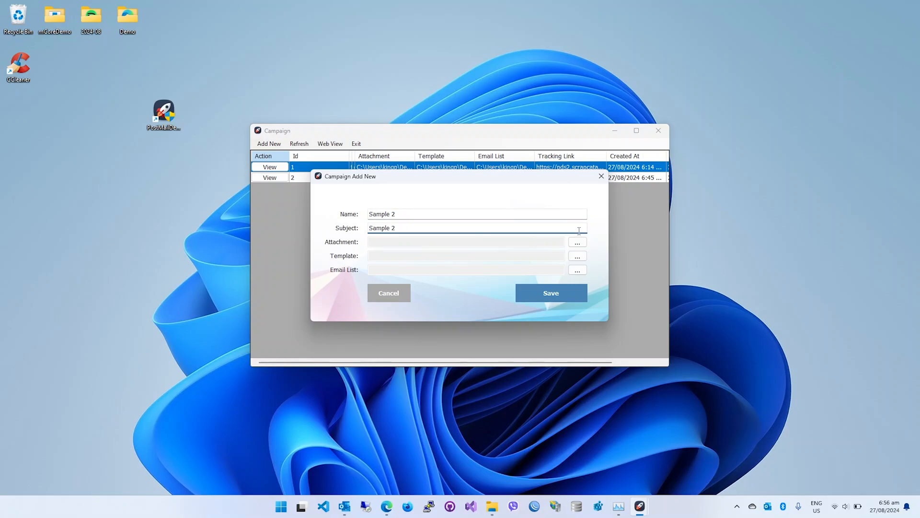
Attach sample-attachment.txt from the desktop's Demo folder to the campaign.
click(577, 242)
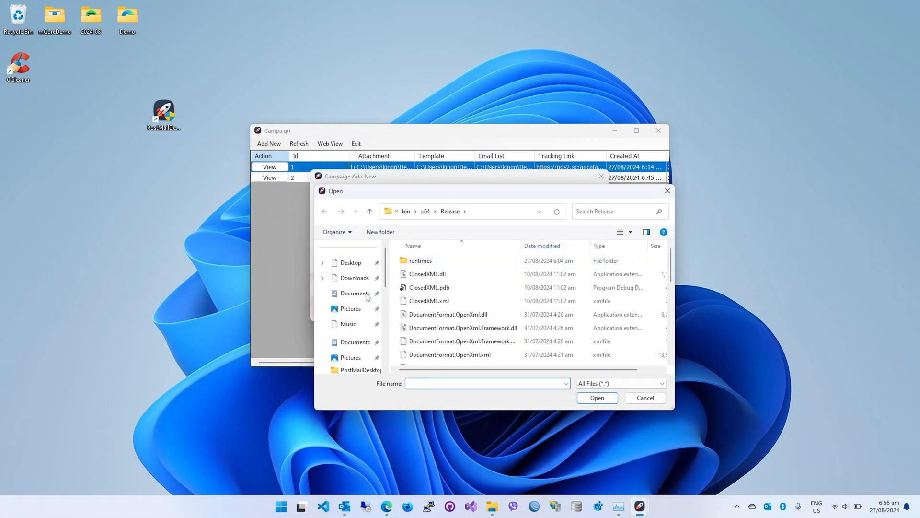
click(355, 312)
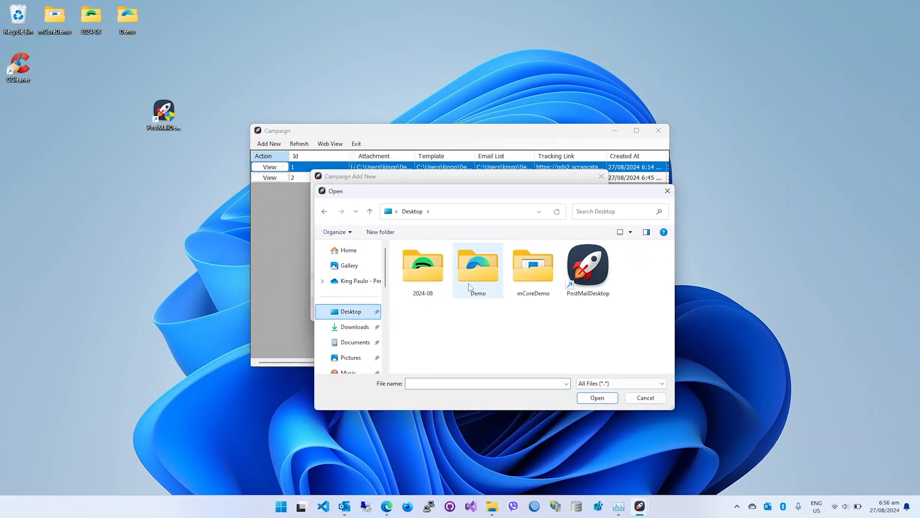
double_click(484, 268)
click(544, 315)
click(599, 398)
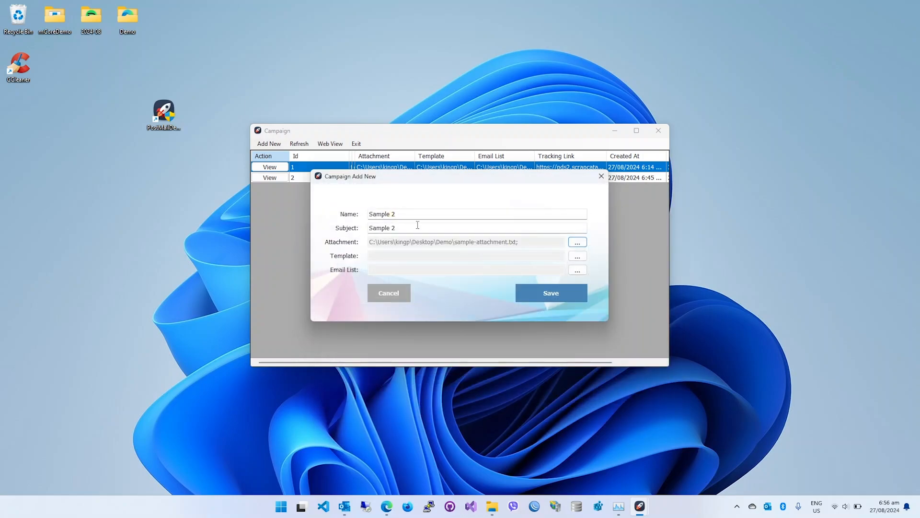
Set the campaign's template to sample.html from the desktop's Demo folder.
click(577, 256)
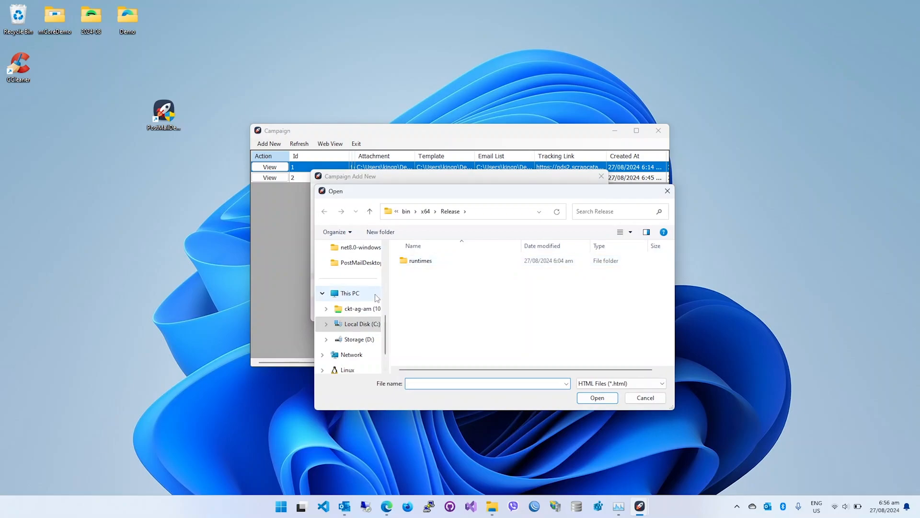
scroll(375, 294, up, 5)
click(352, 312)
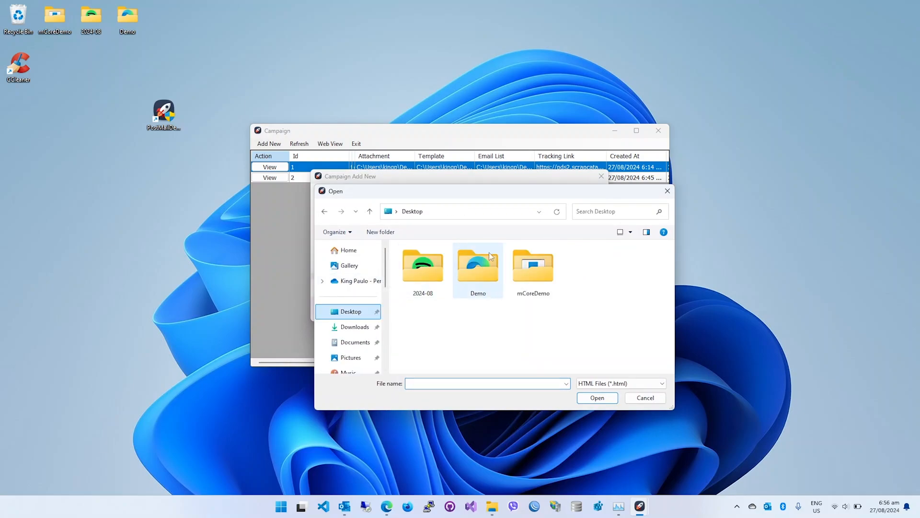
double_click(473, 272)
click(434, 275)
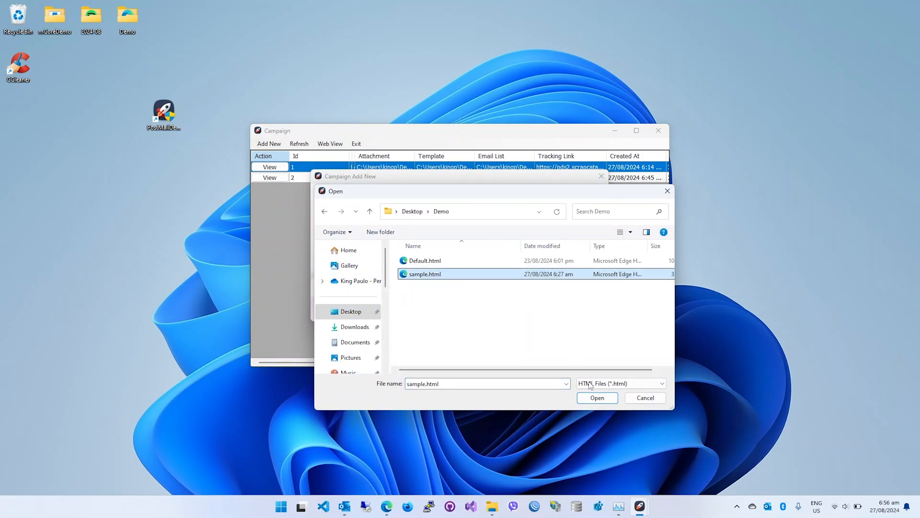
click(611, 400)
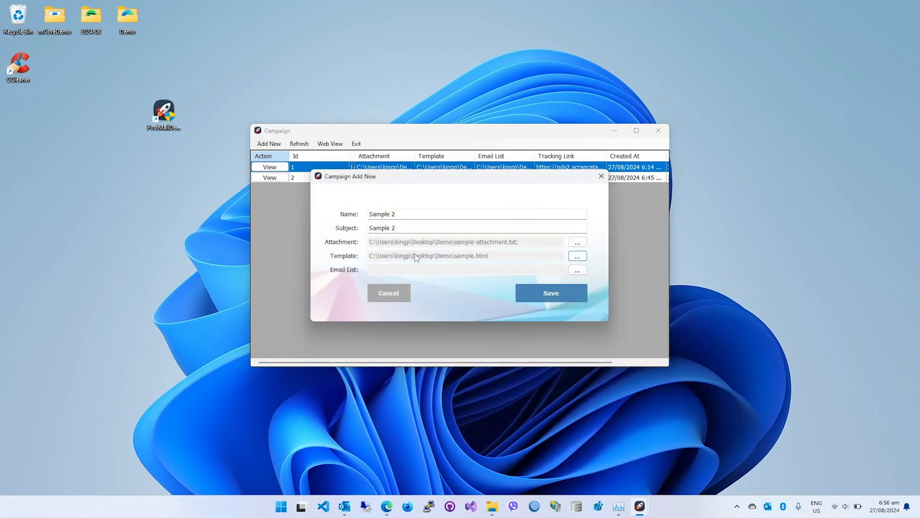
Set the email list to the text file email-list.txt from the desktop's Demo folder and save the campaign.
click(579, 272)
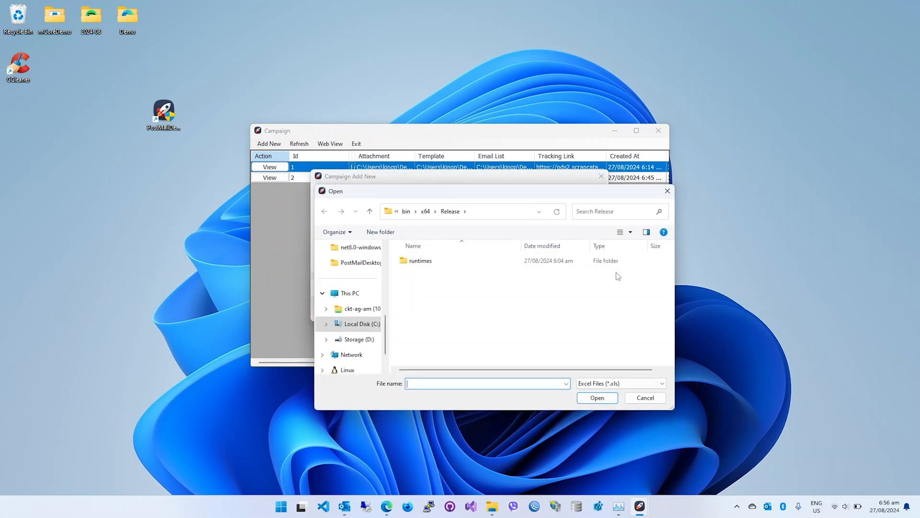
scroll(358, 292, up, 5)
click(352, 311)
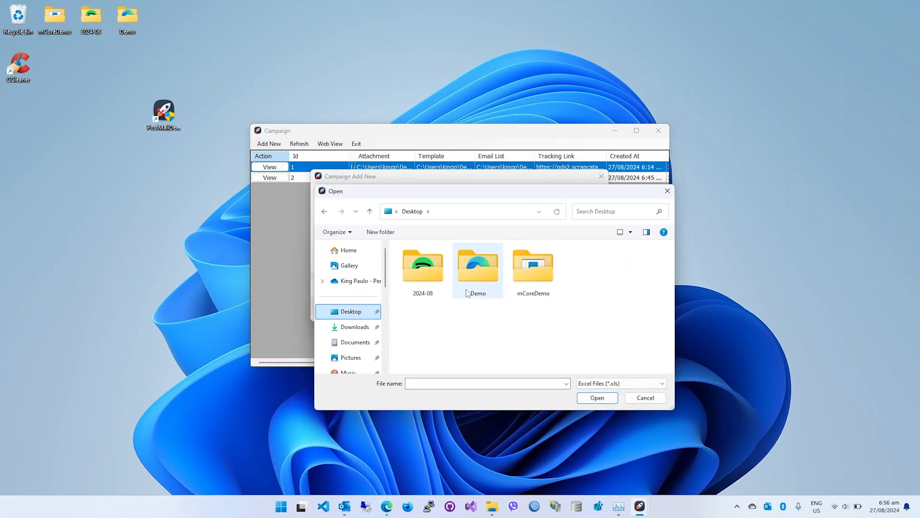
double_click(479, 274)
click(640, 384)
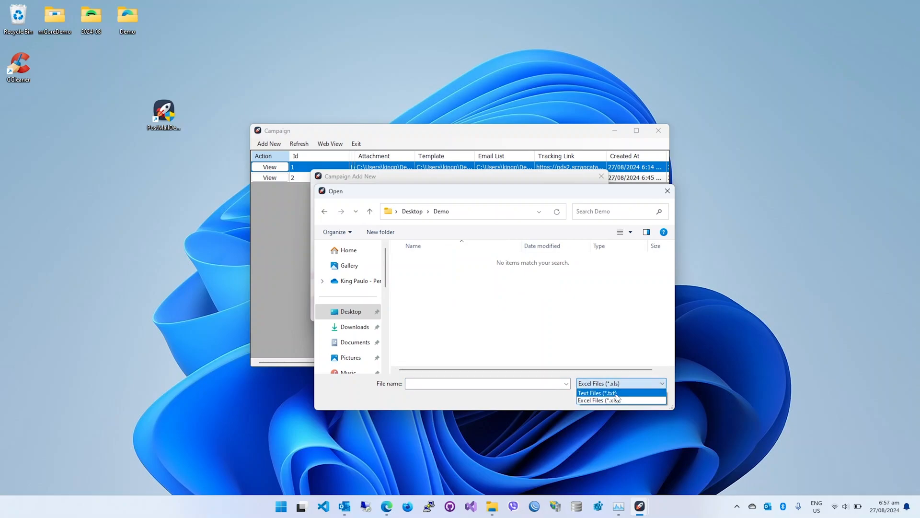
click(619, 396)
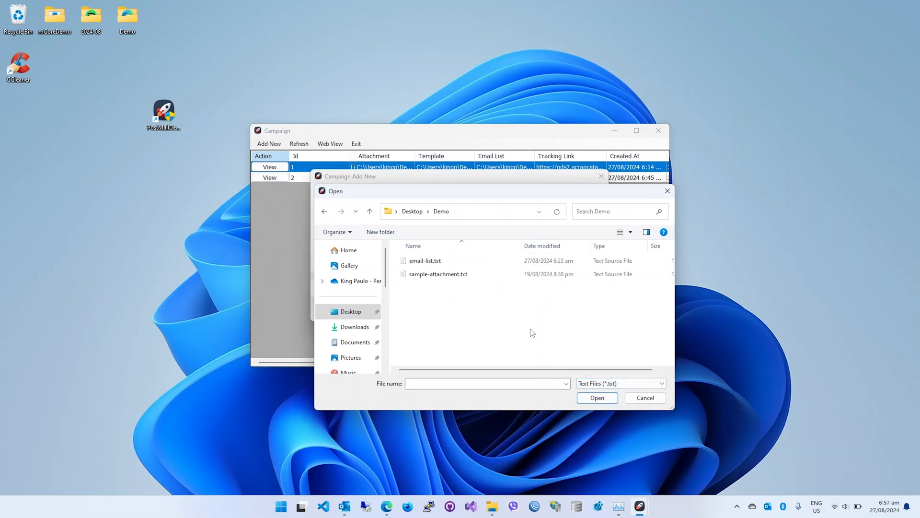
double_click(432, 260)
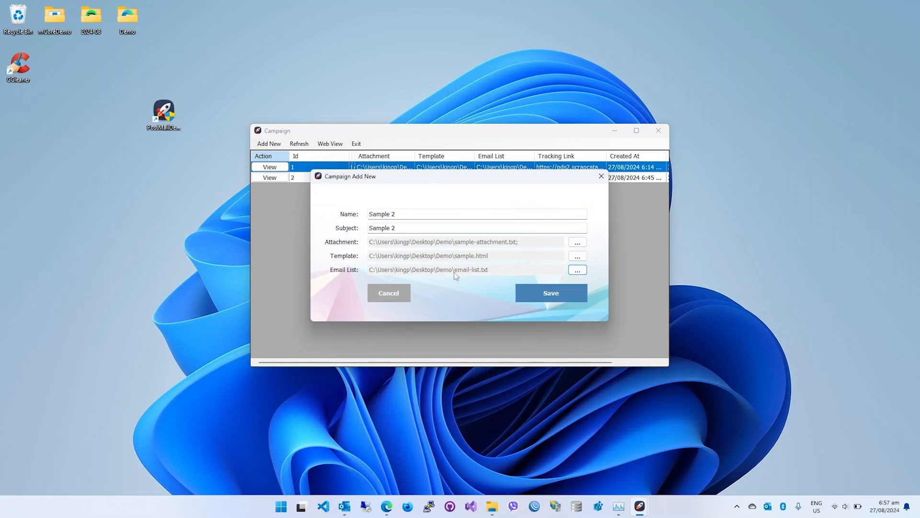
click(572, 292)
Open email-list.txt from the Demo folder in the code editor and examine its recipient addresses.
double_click(134, 19)
click(430, 191)
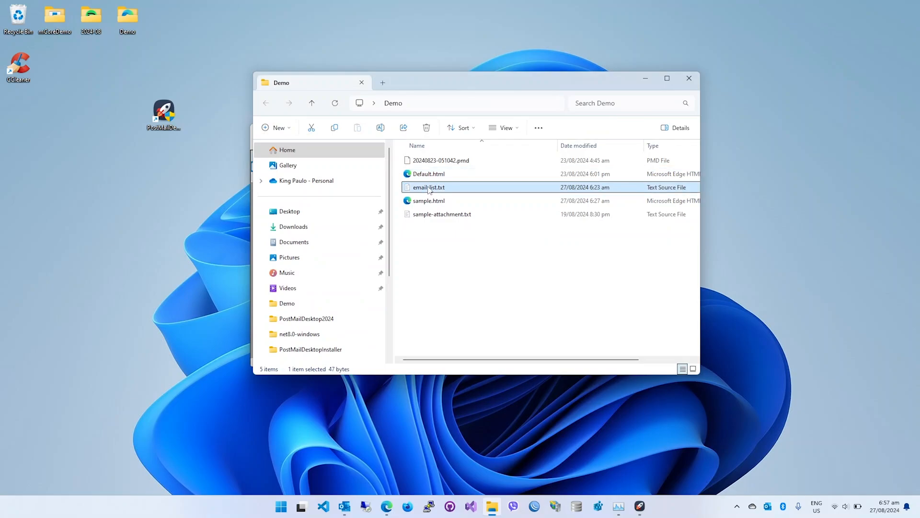
right_click(446, 191)
click(504, 219)
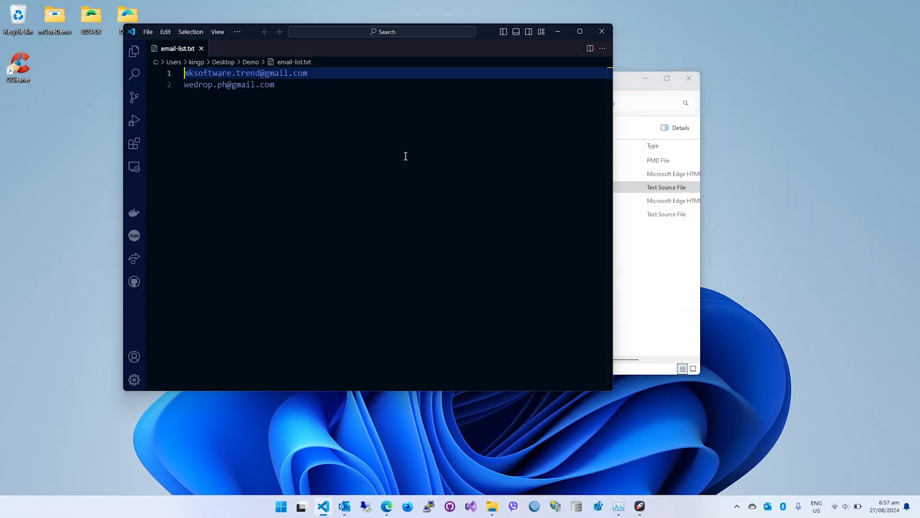
click(602, 32)
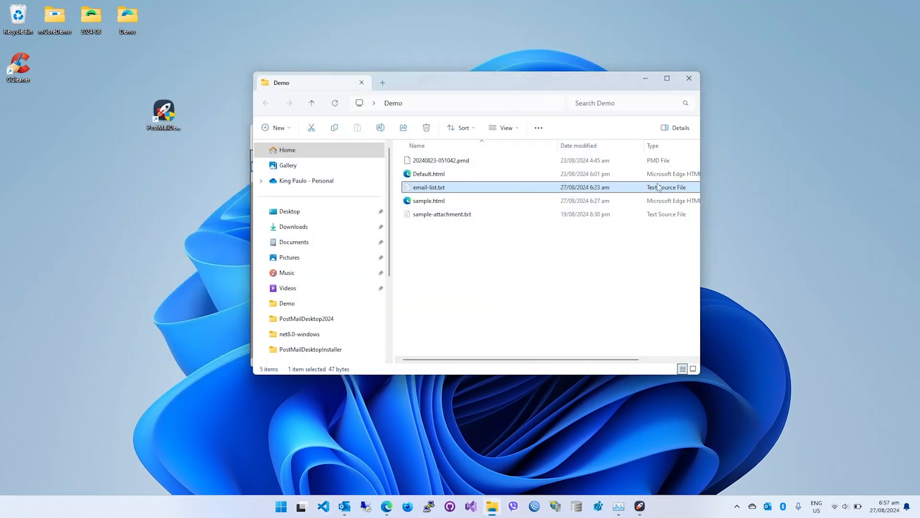
click(689, 78)
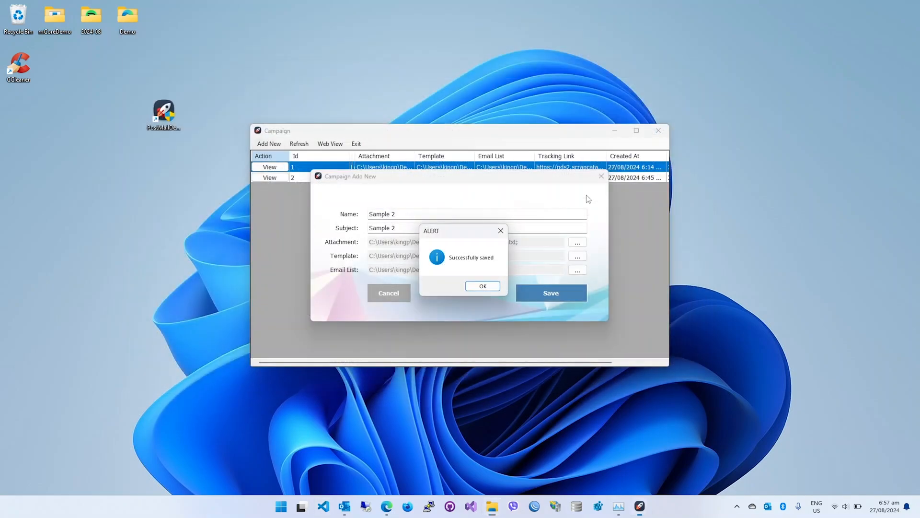
Acknowledge the saved campaign, close the campaign list and select Sample 2 as the campaign in the launcher.
click(483, 286)
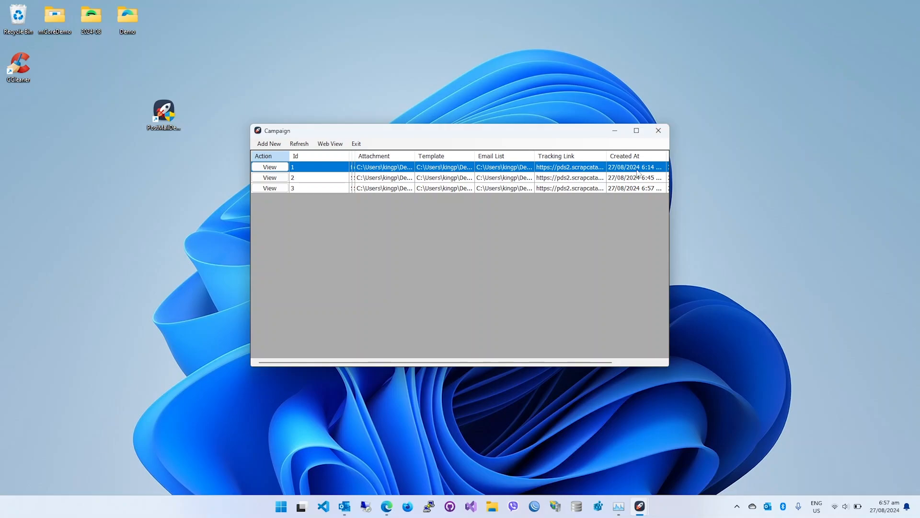
click(665, 138)
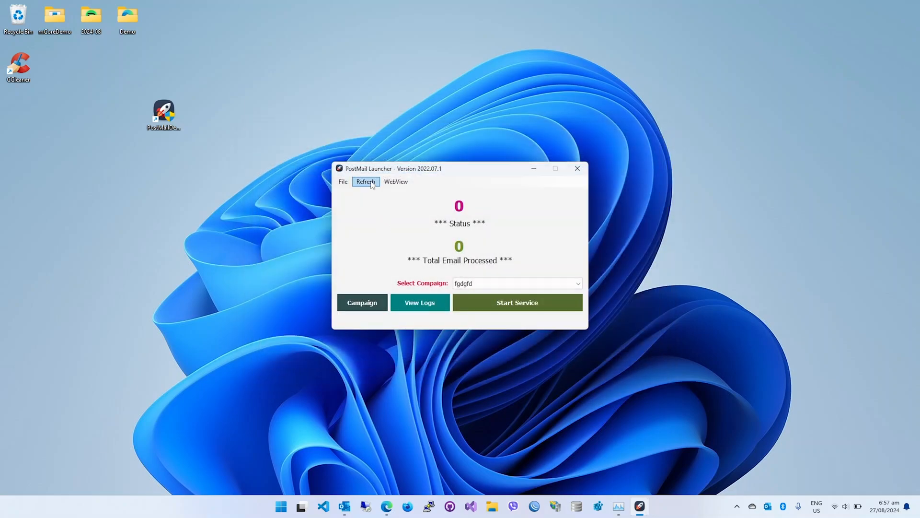
click(515, 282)
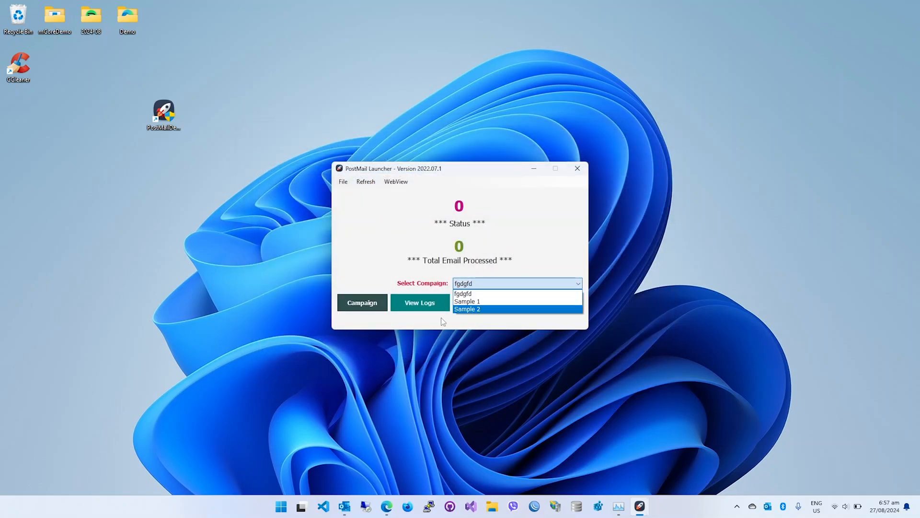
click(466, 310)
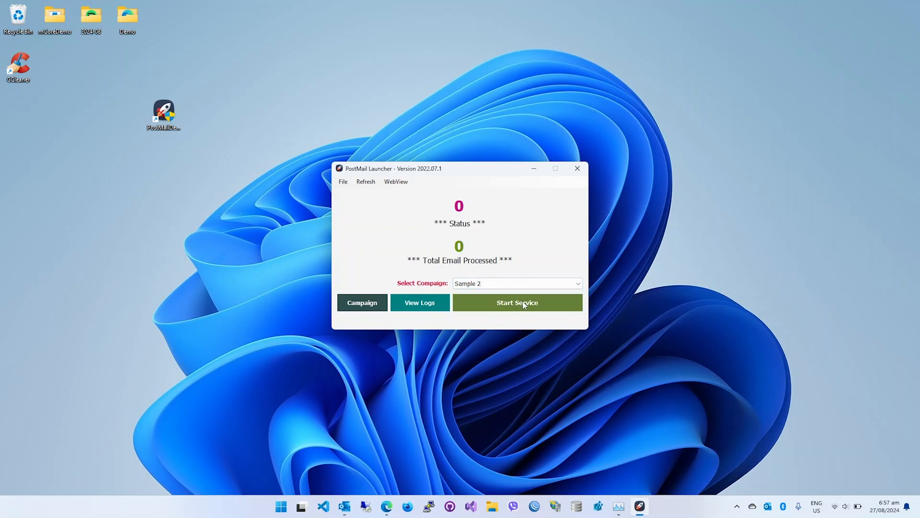
Switch to Gmail in the browser, delete the open Sample 1 email and minimize the browser window.
click(390, 509)
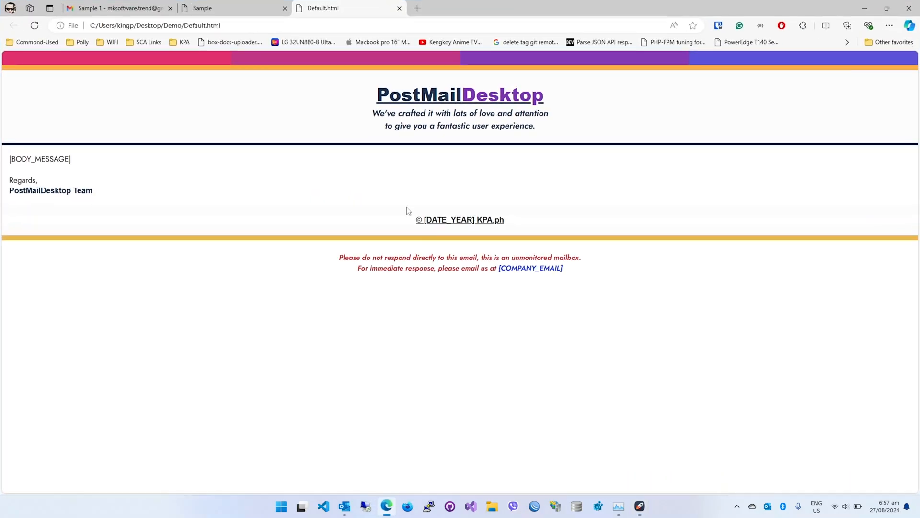
click(108, 5)
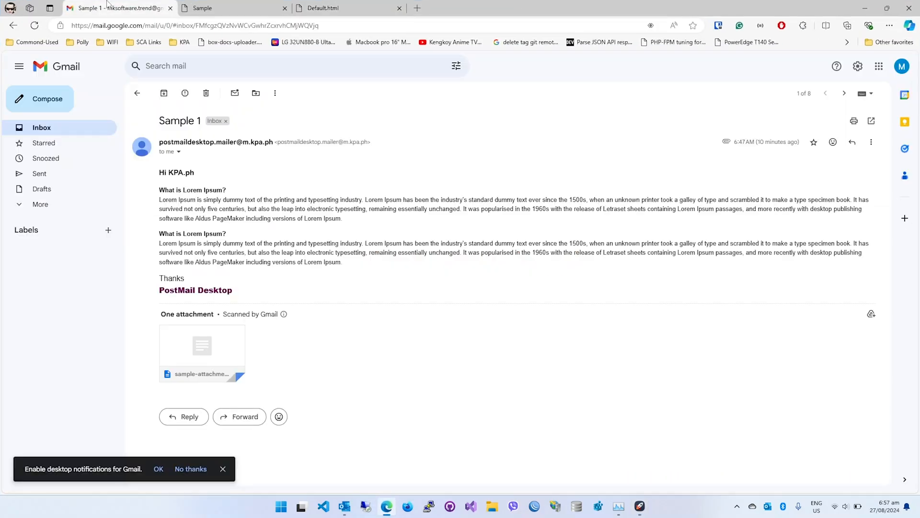
click(206, 93)
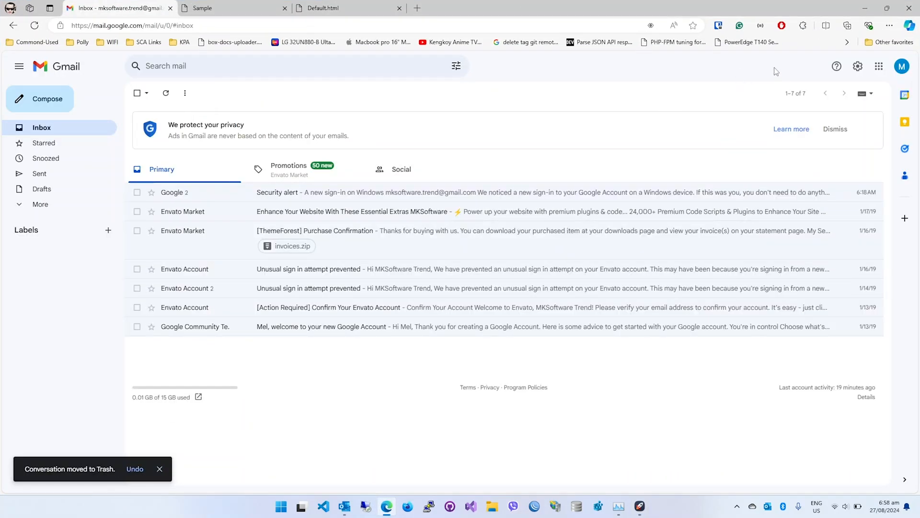
click(865, 8)
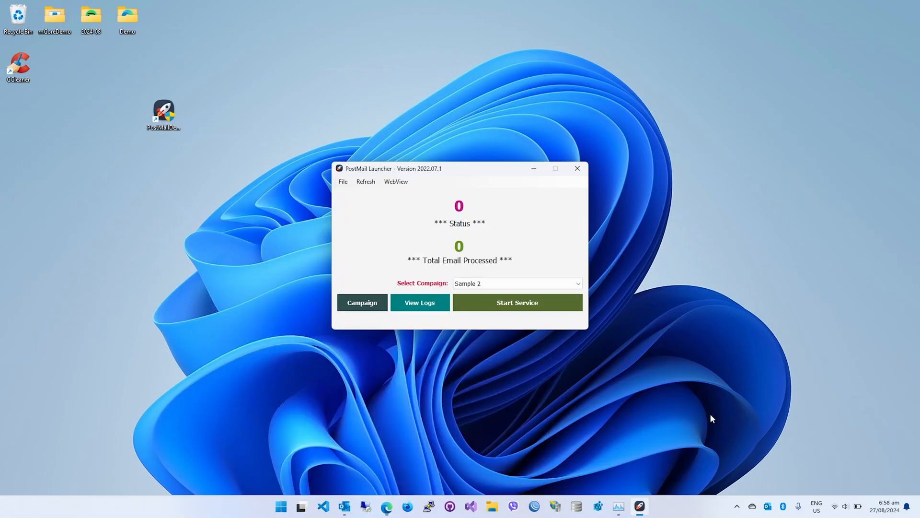
Start the sending service for Sample 2, reviewing its summary and confirming the broadcast.
click(537, 302)
click(402, 284)
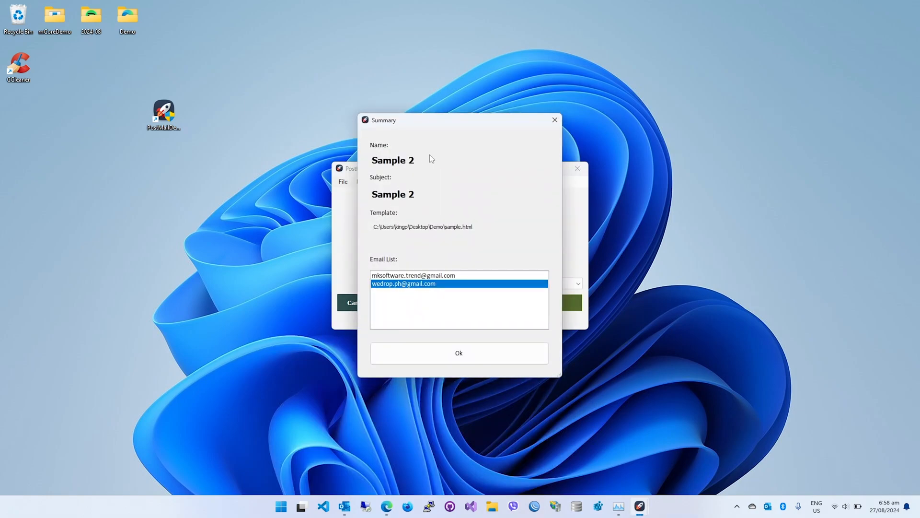
click(472, 344)
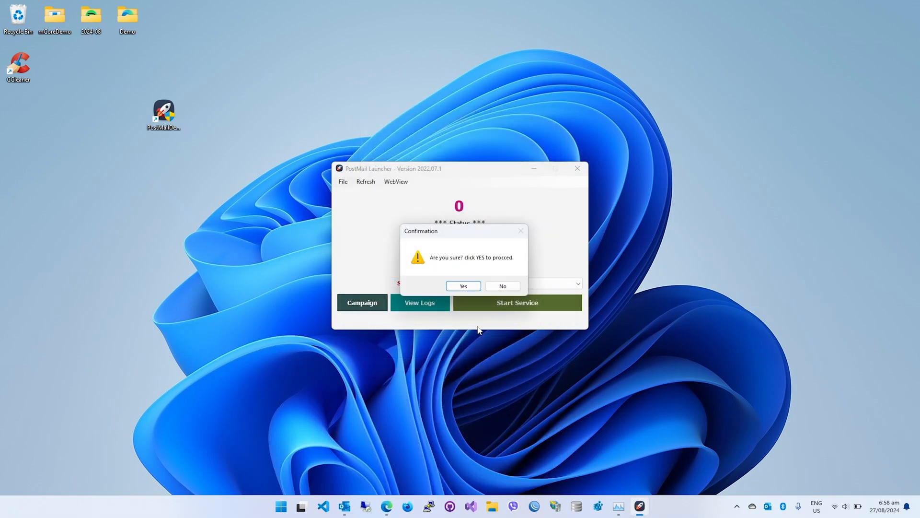
click(473, 288)
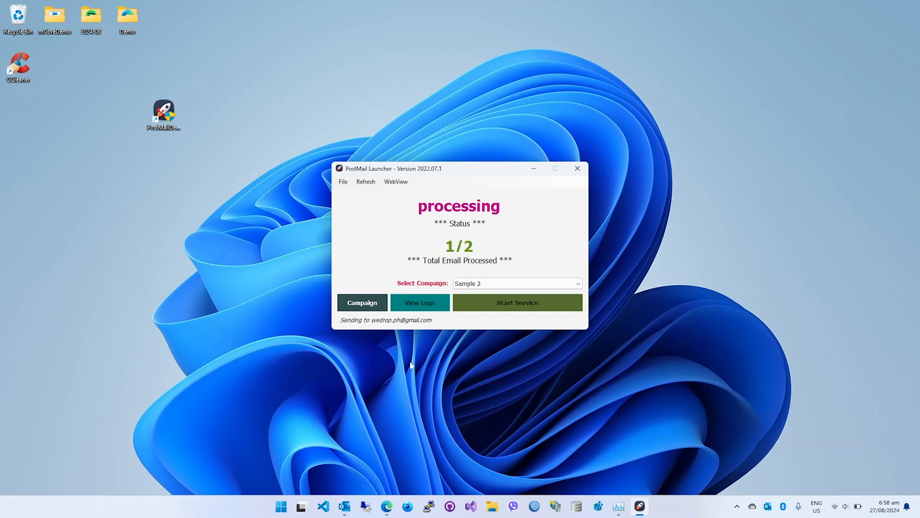
Open the received Sample 2 email in Gmail, examine its content and attachment, and check the Spam folder.
click(386, 506)
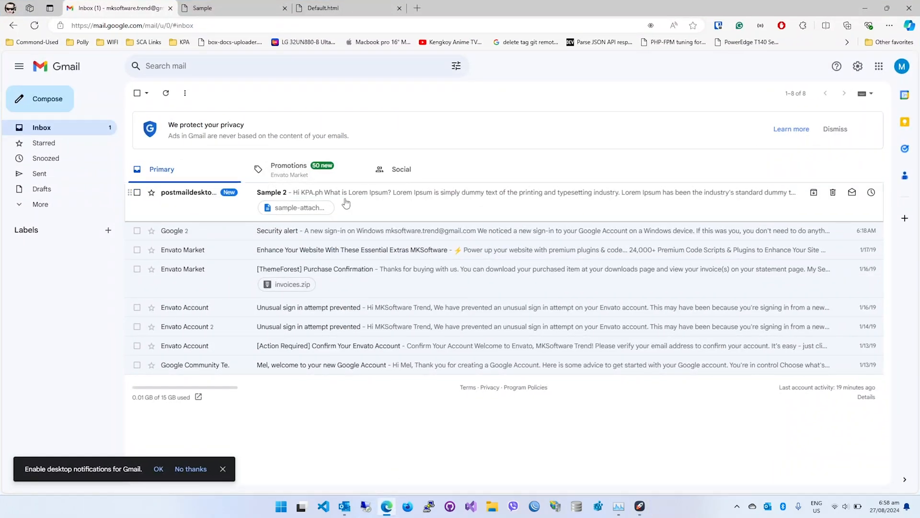
click(382, 194)
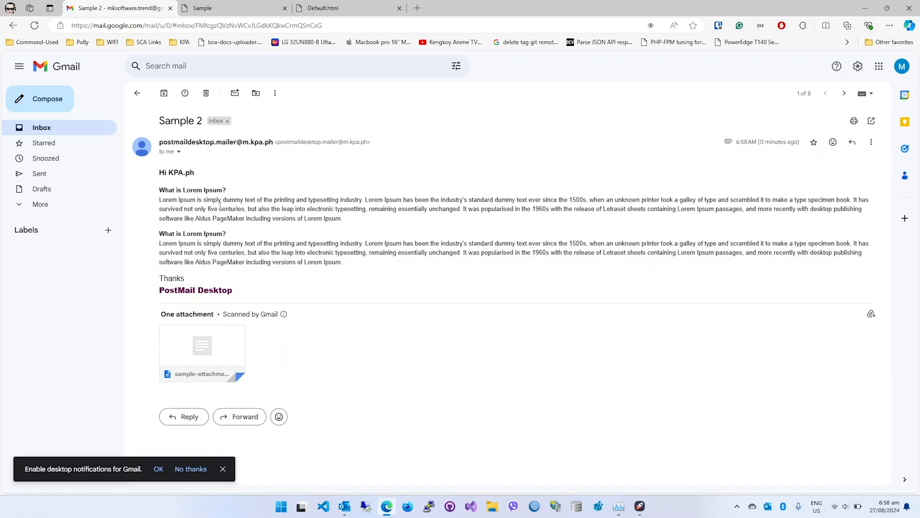
mouse_move(242, 362)
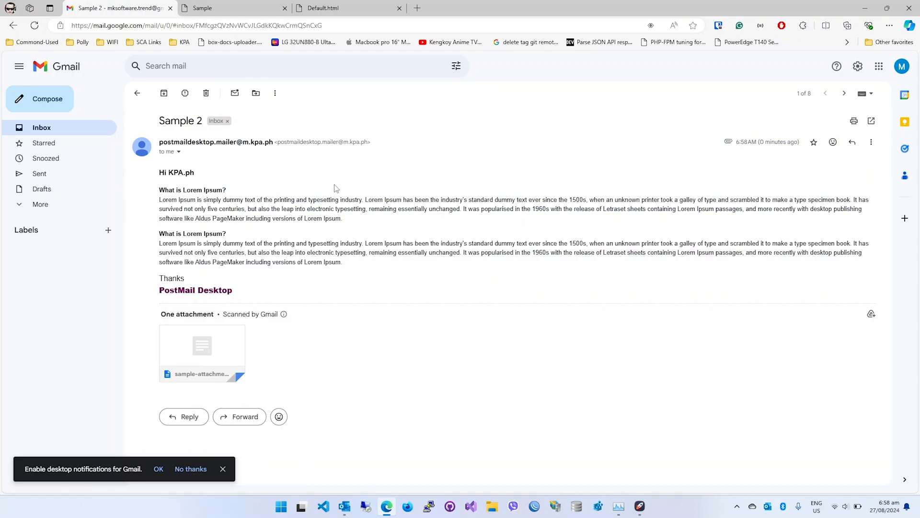
click(40, 204)
click(53, 283)
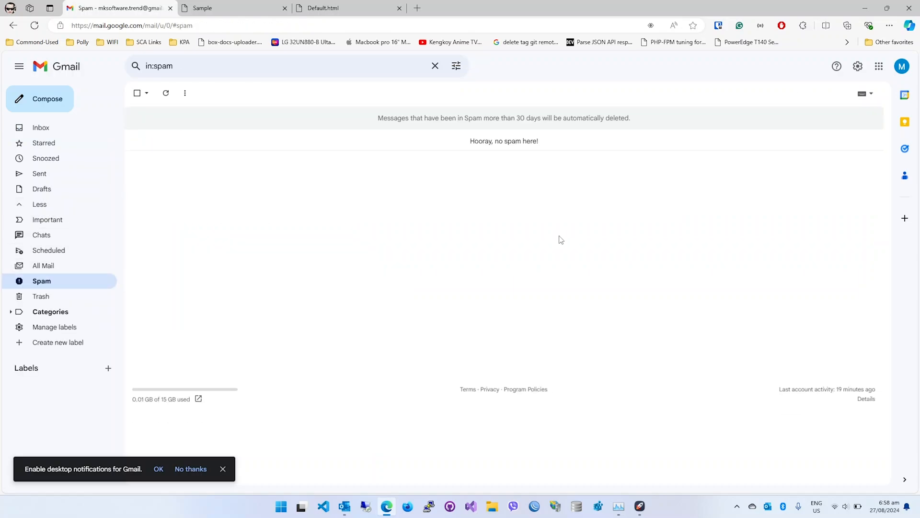
click(42, 128)
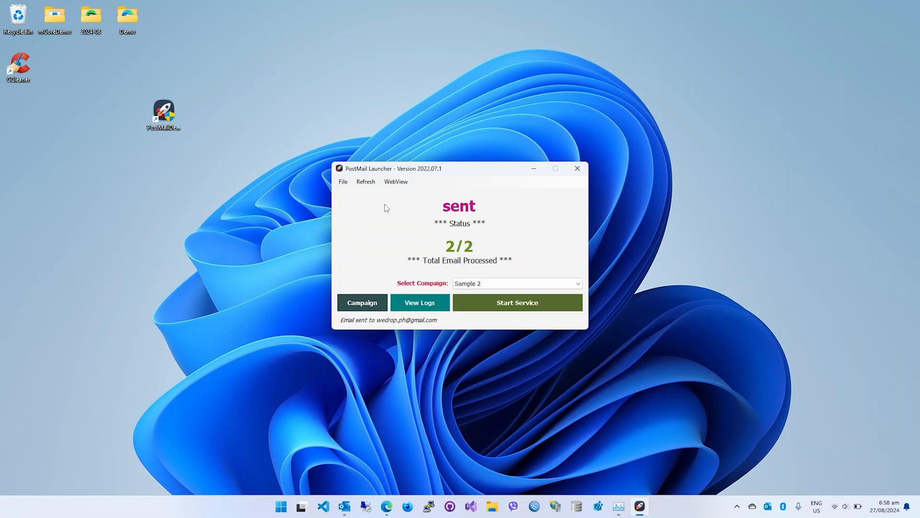
Close PostMail Launcher with confirmation and refresh the desktop.
click(577, 169)
click(498, 285)
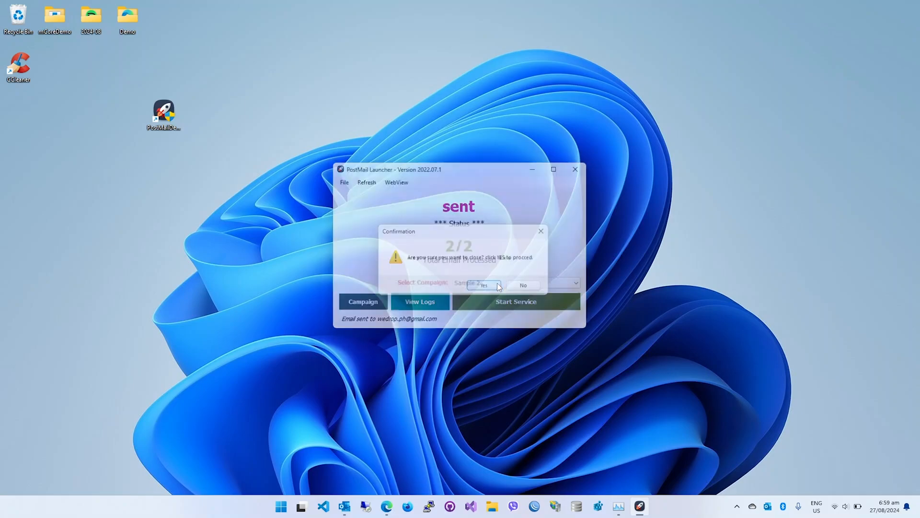
right_click(458, 209)
click(483, 247)
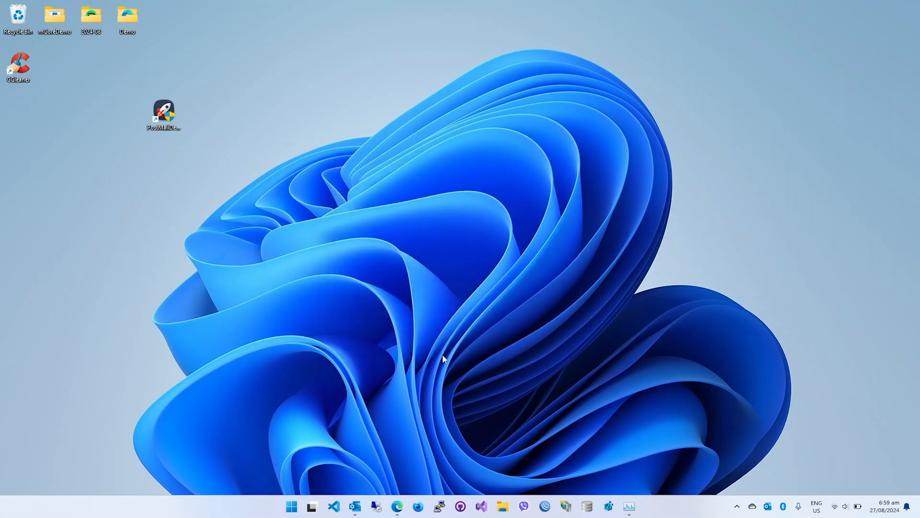
Download PostMailDesktopSetup.msi from the bookmarked repository link in Firefox and show the file in its Downloads folder.
click(418, 506)
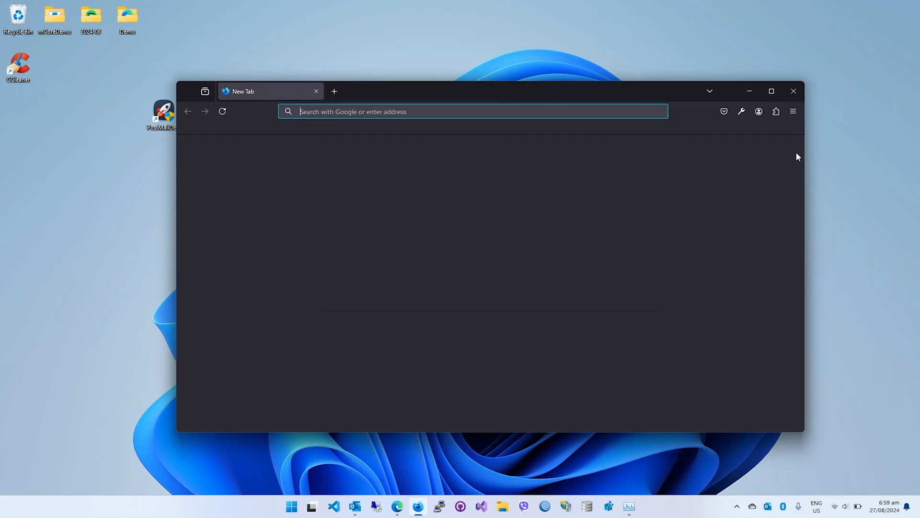
click(215, 129)
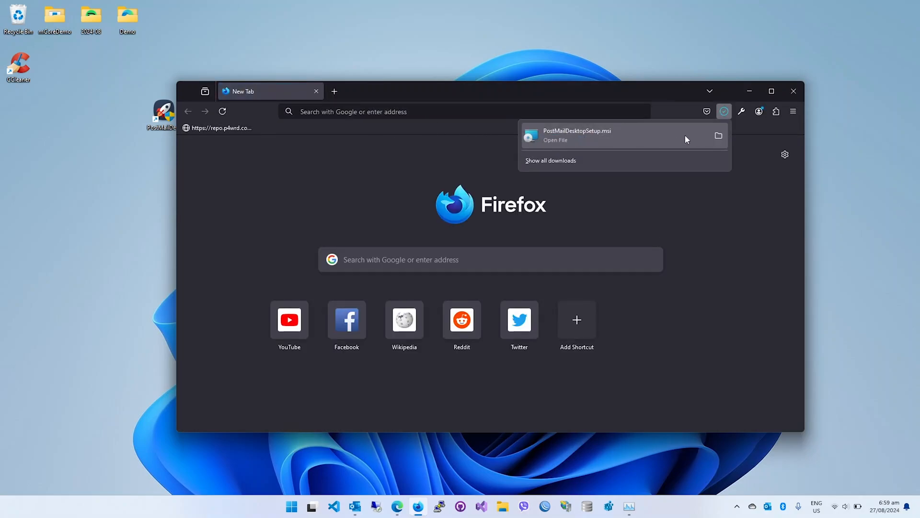
click(718, 136)
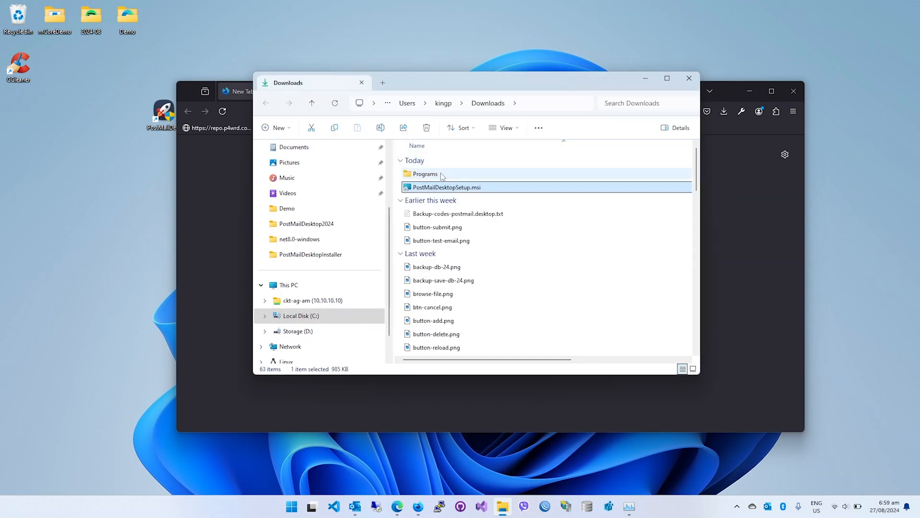
Run PostMailDesktopSetup.msi from the Downloads folder, allowing it past the SmartScreen protection.
right_click(454, 187)
click(483, 218)
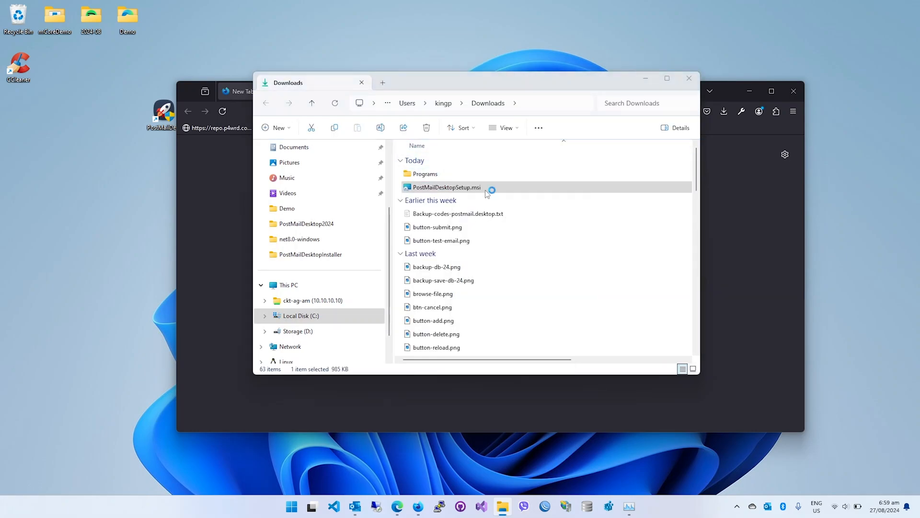
click(358, 182)
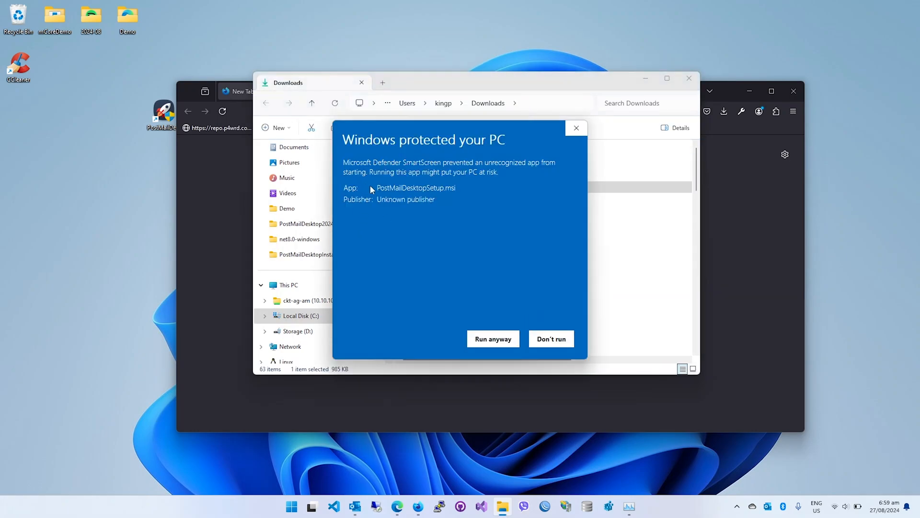
click(487, 341)
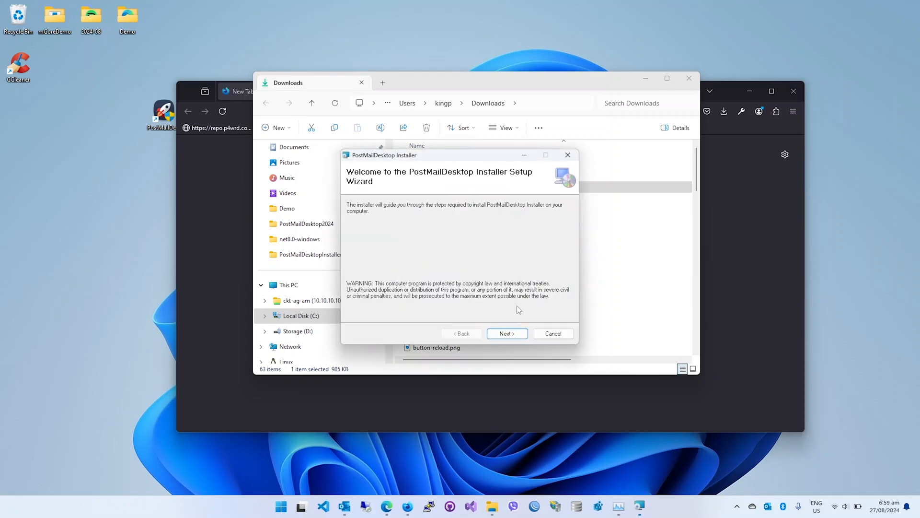
Install PostMailDesktop Installer with the wizard's default settings, and close the Downloads folder and Firefox.
click(504, 334)
click(505, 334)
click(504, 334)
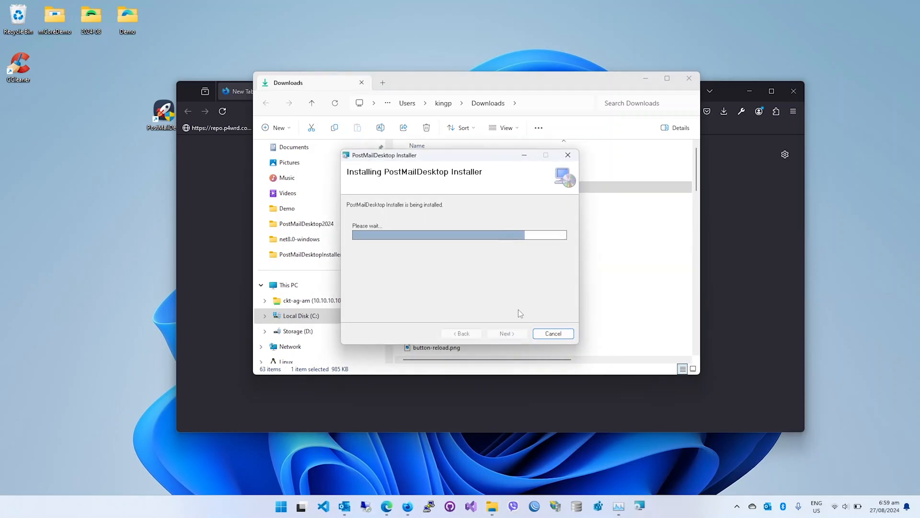
click(507, 333)
click(689, 78)
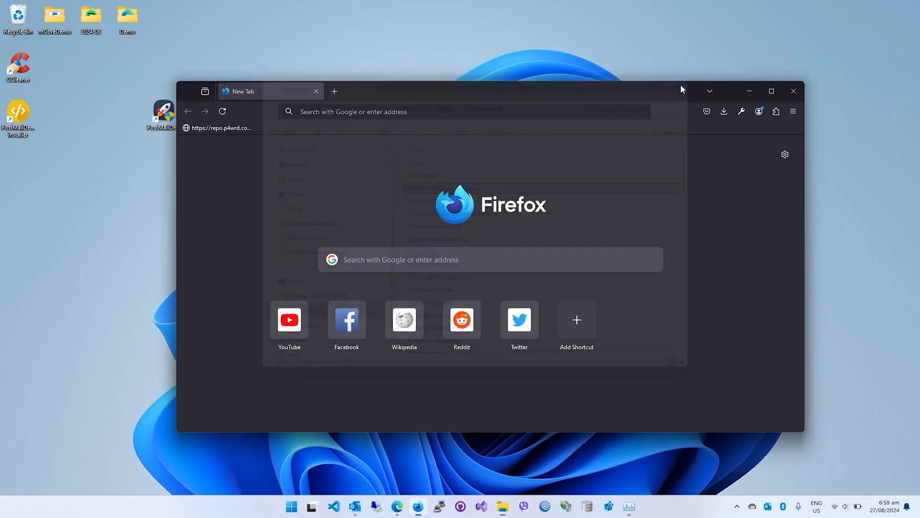
click(794, 91)
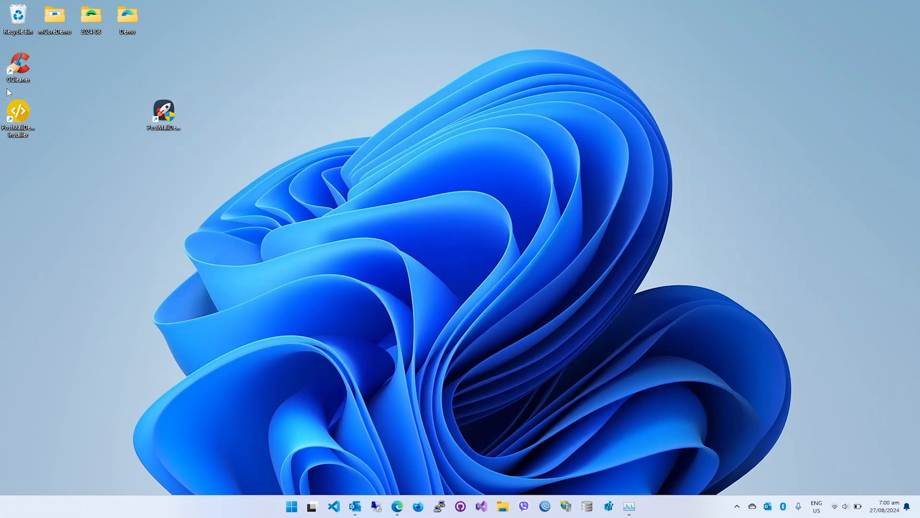
Place the PostMailDesktop Installer shortcut beside the PostMail shortcut on the desktop and use it to download and reinstall PostMailDesktop.
drag(255, 111, 255, 111)
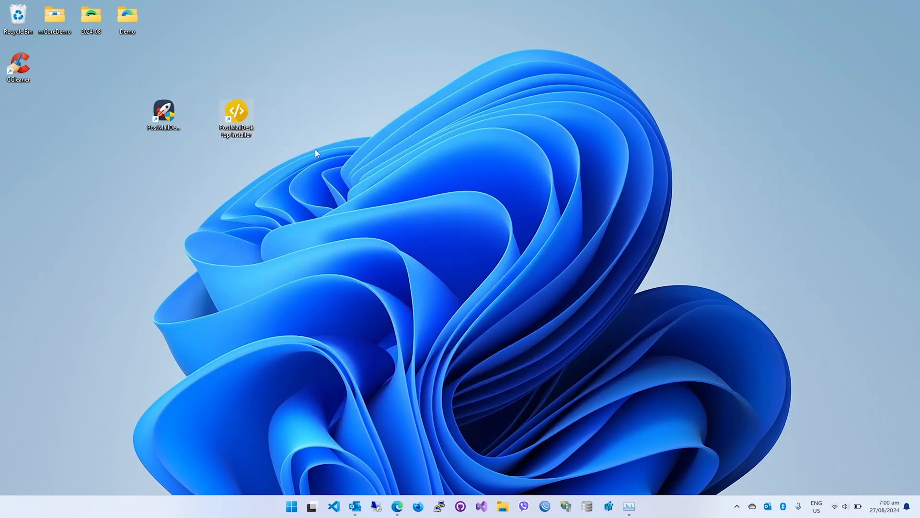
click(274, 240)
double_click(240, 116)
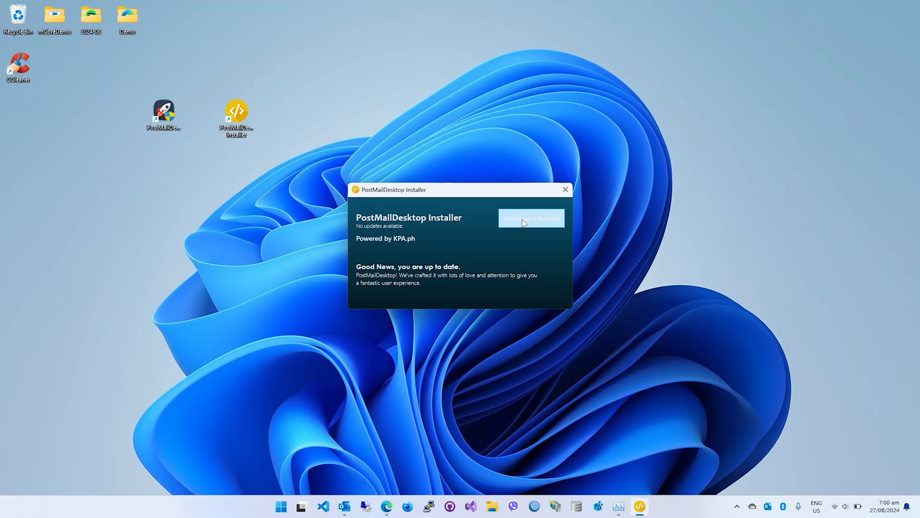
click(523, 222)
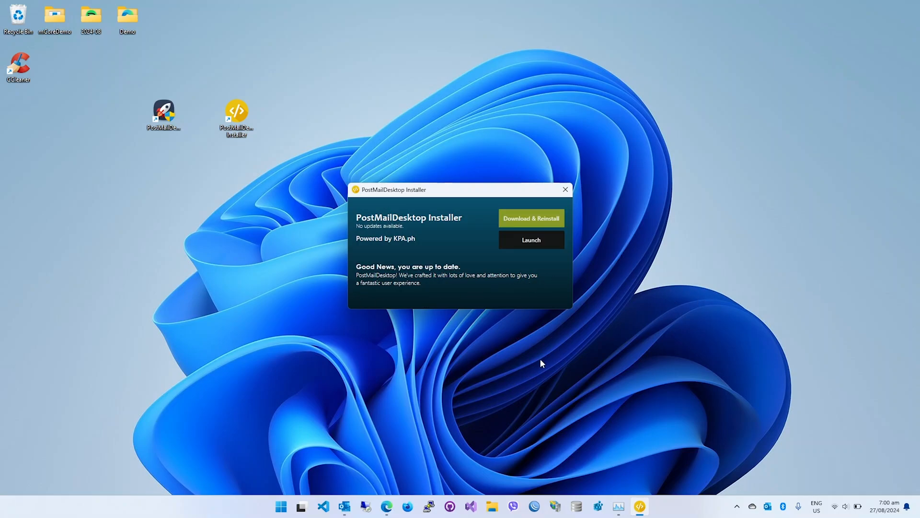
Launch PostMailDesktop, postponing the user information entry and acknowledging the complimentary license notice, and maximize its window.
click(545, 242)
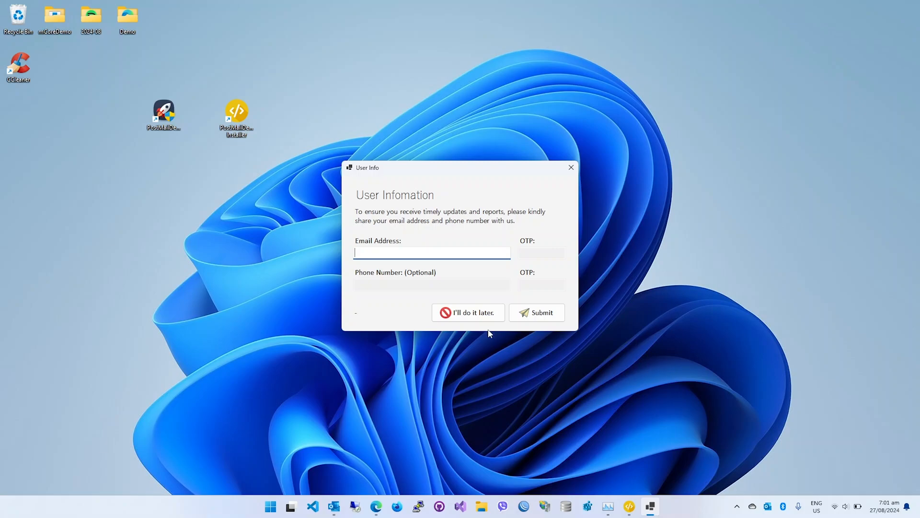
click(471, 315)
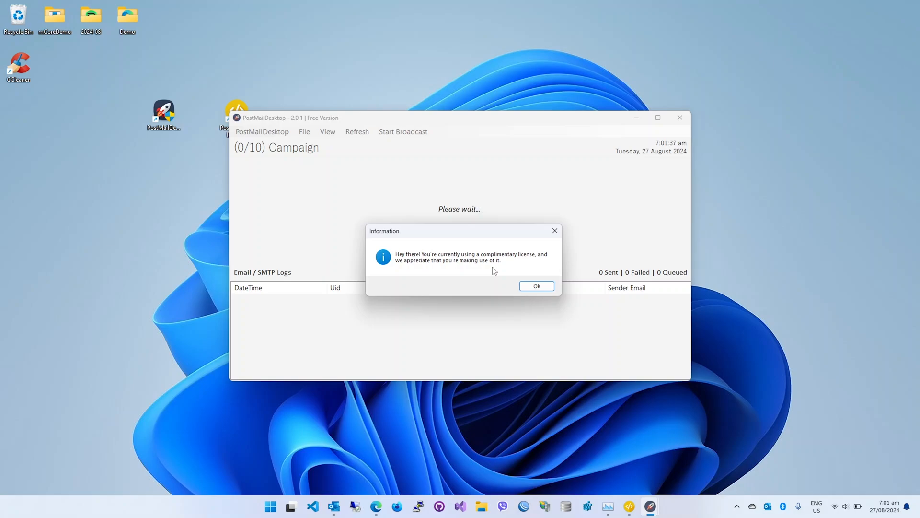
click(536, 286)
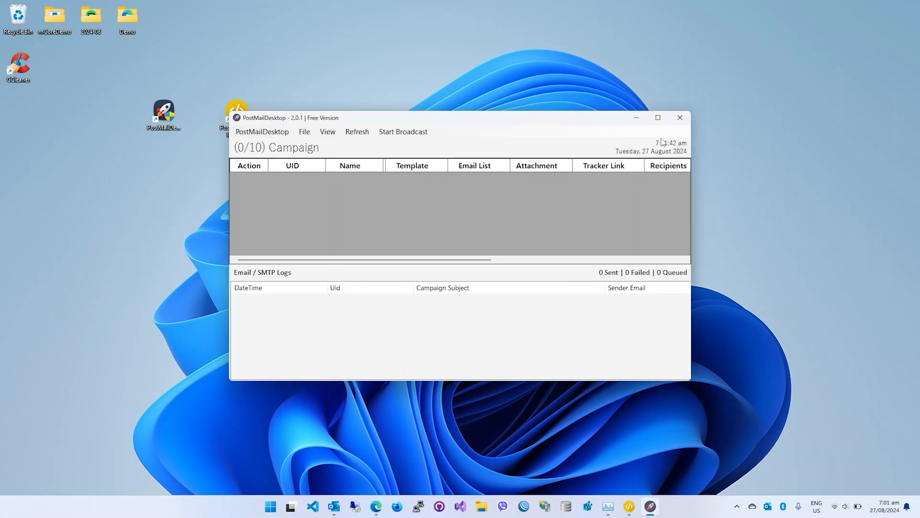
click(659, 118)
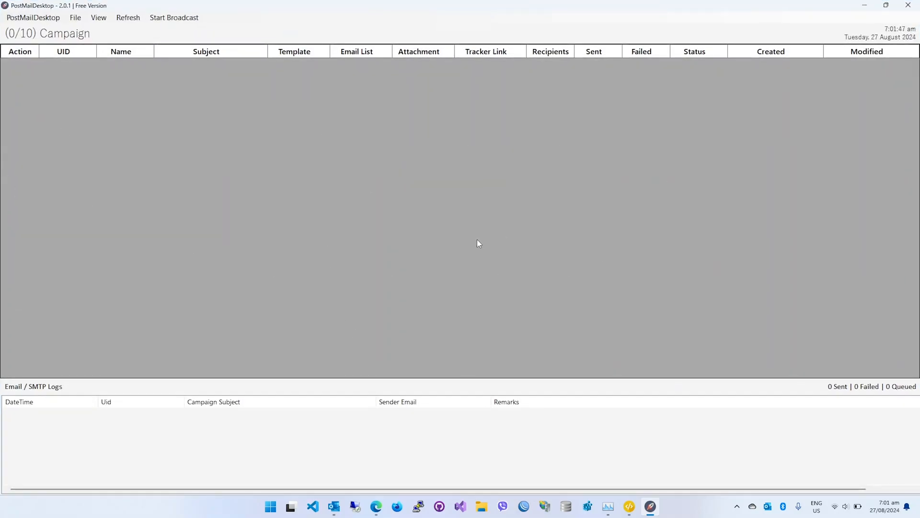
Check for PostMailDesktop updates and view the User Information form, closing both dialogs without entering anything.
click(33, 17)
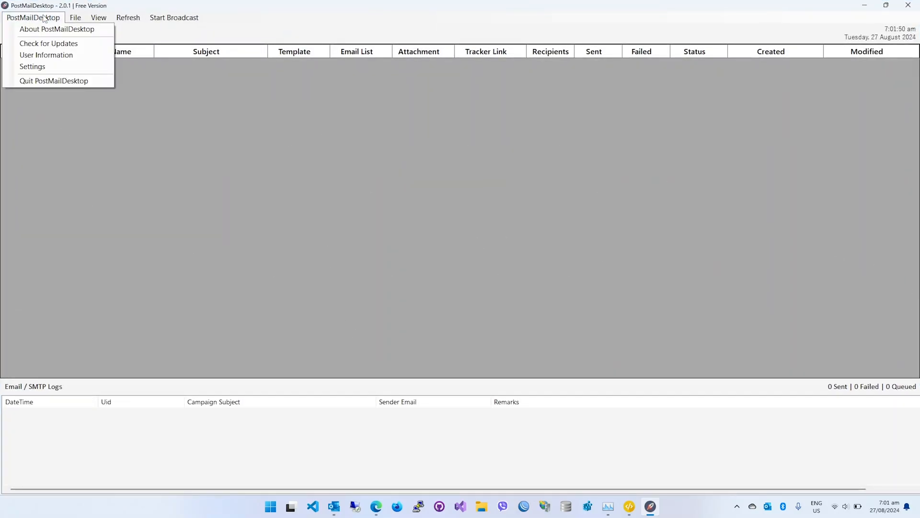
click(61, 41)
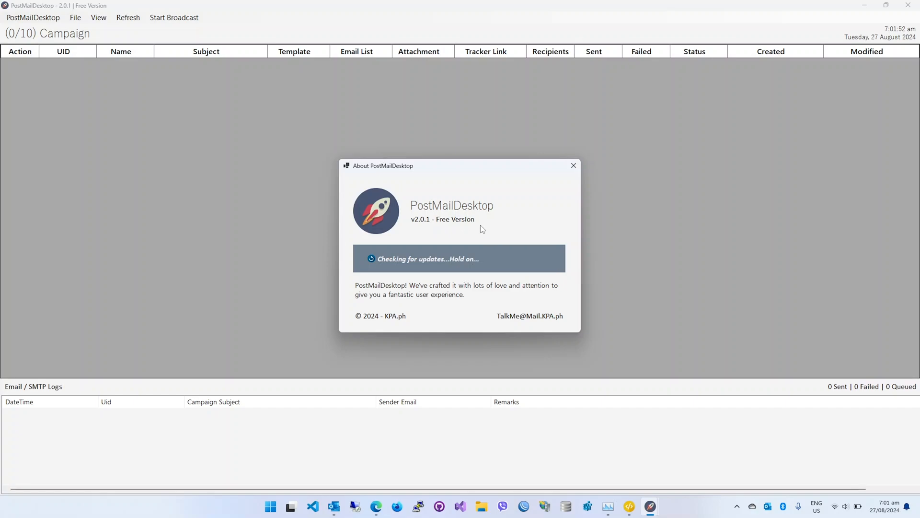
click(573, 166)
click(33, 18)
click(69, 56)
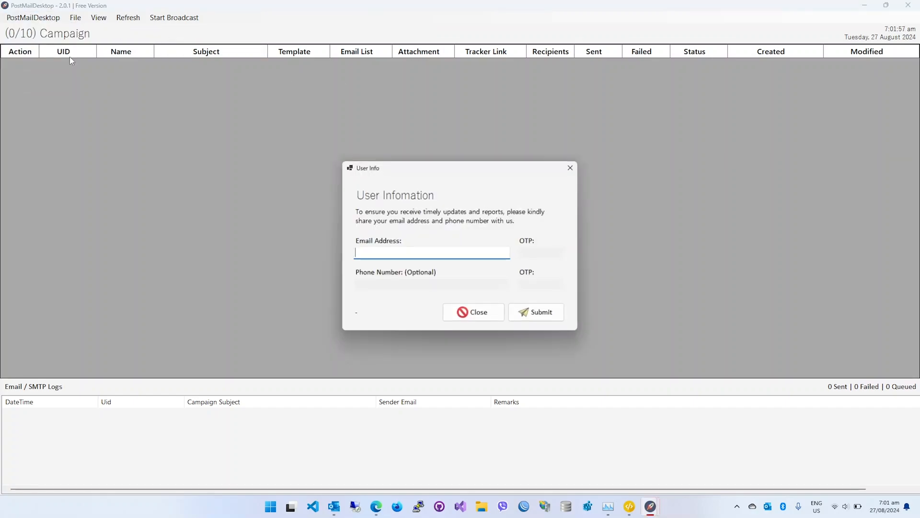
click(472, 313)
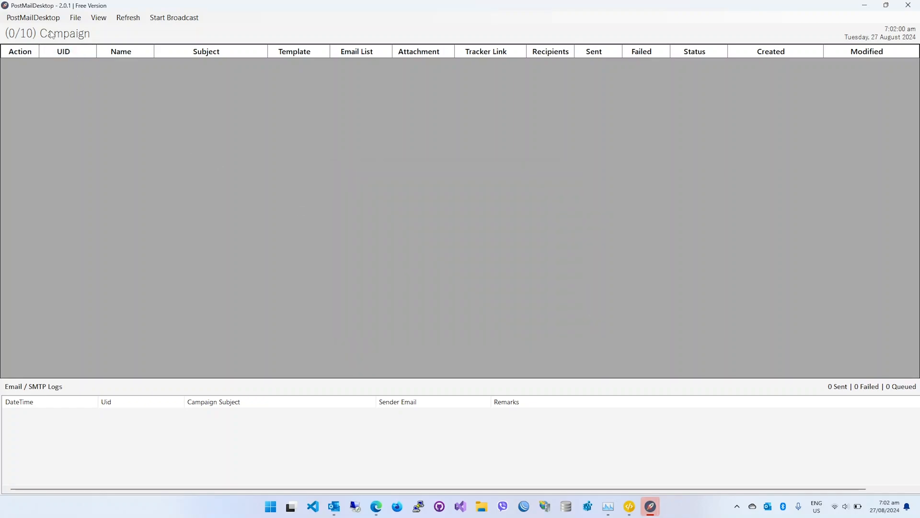
Review the General, SMS / Modem, Restore & Backup and PostMail Desktop Pro settings, and close Settings.
click(33, 18)
click(54, 67)
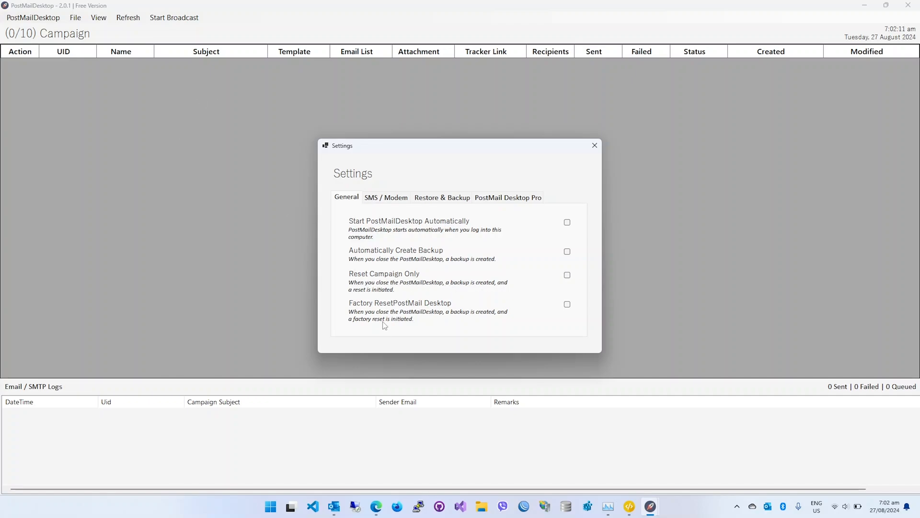
click(593, 146)
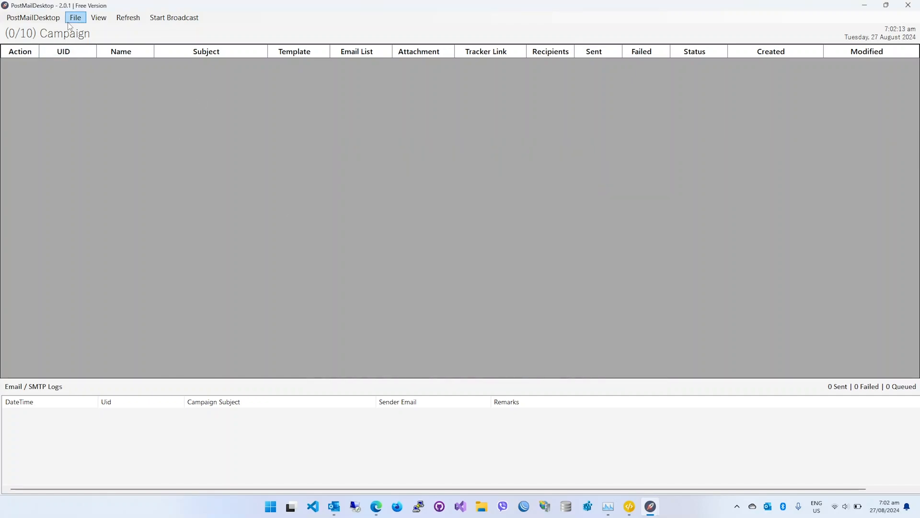
click(33, 17)
mouse_move(92, 19)
mouse_move(33, 17)
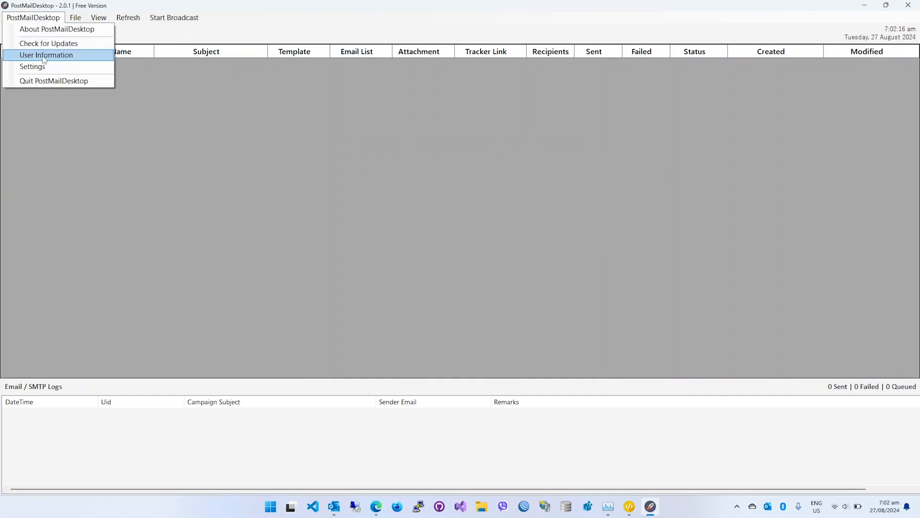
click(29, 66)
click(379, 200)
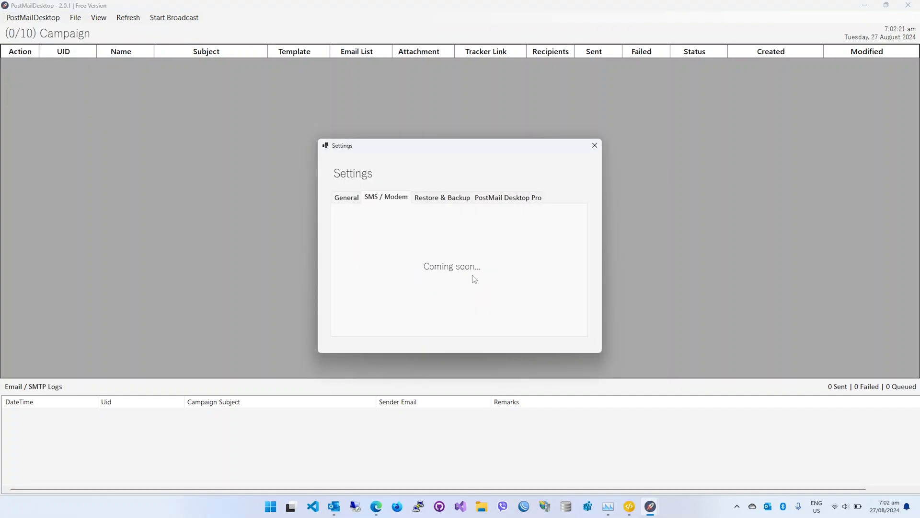
click(460, 198)
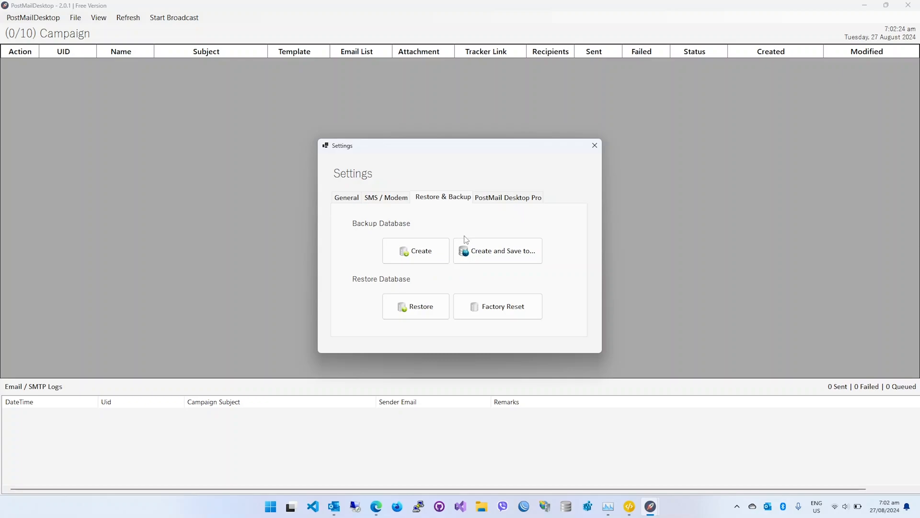
click(512, 203)
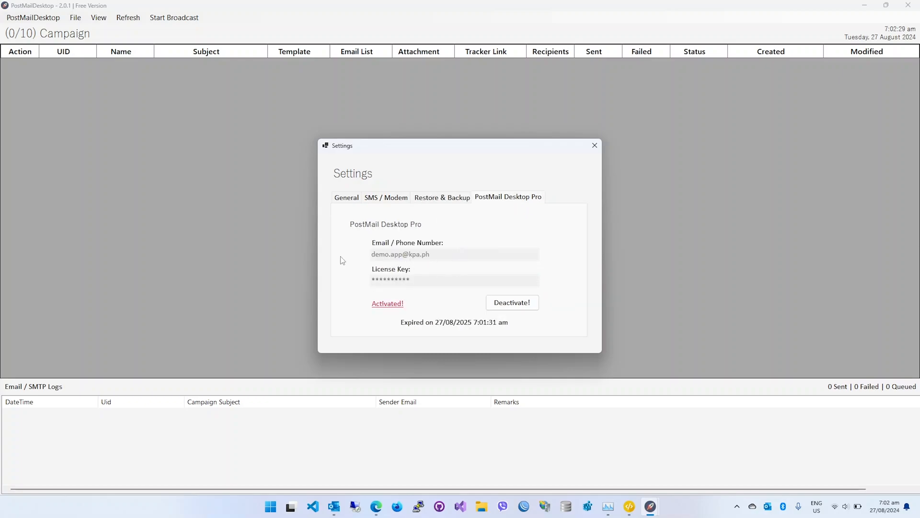
click(594, 145)
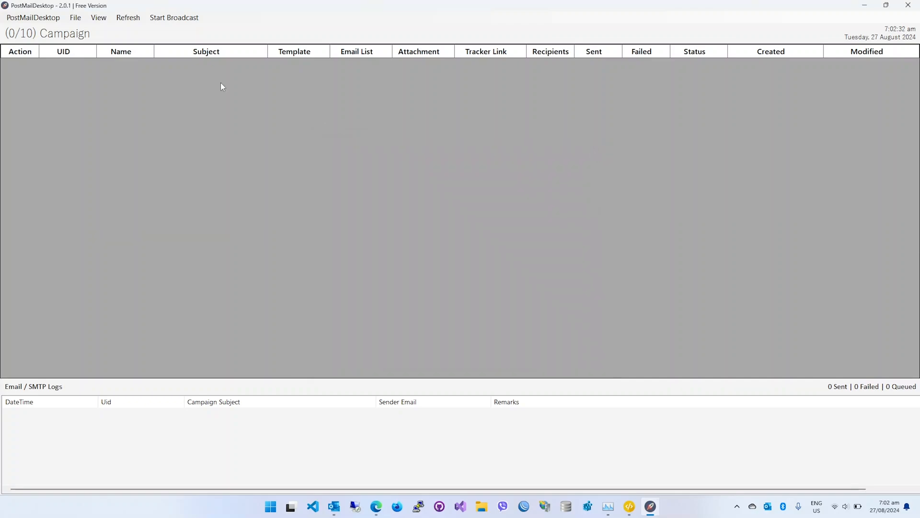
View the blank new email campaign form and the Email Sender / SMTP list, closing each without changes.
click(77, 19)
mouse_move(123, 29)
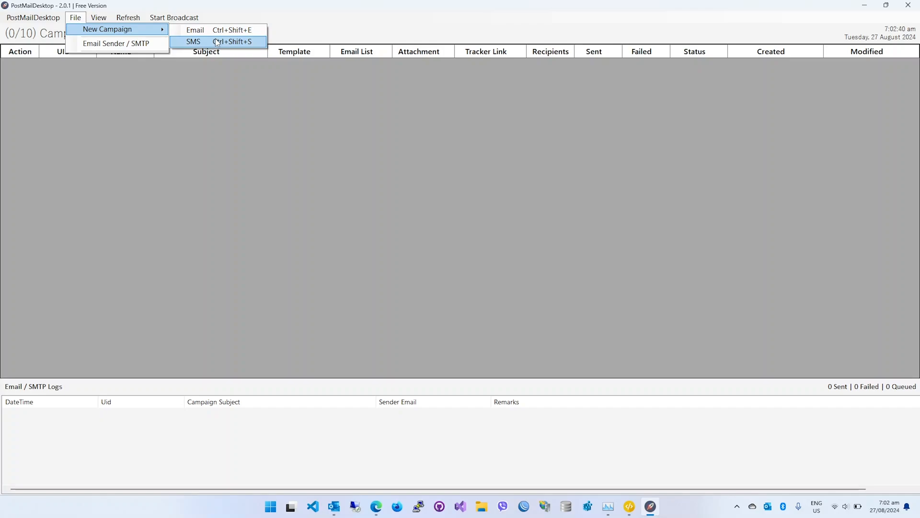
click(195, 30)
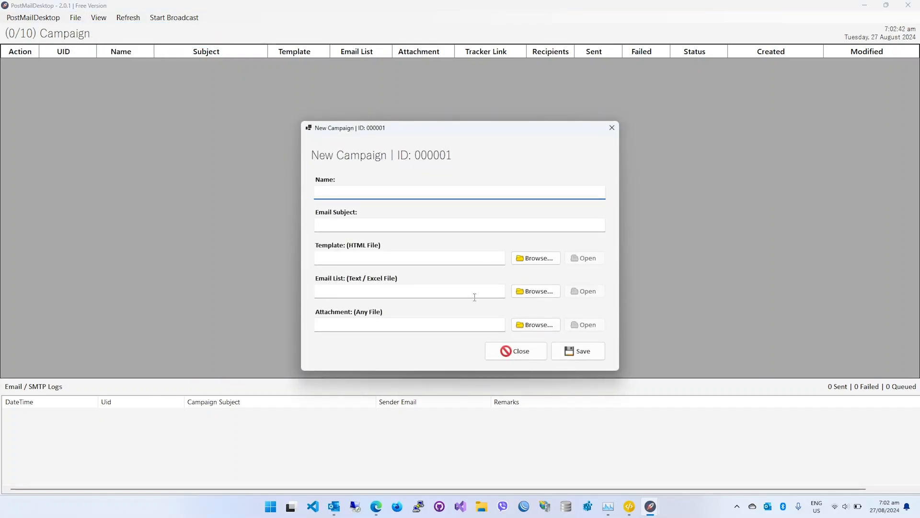
click(518, 354)
click(75, 17)
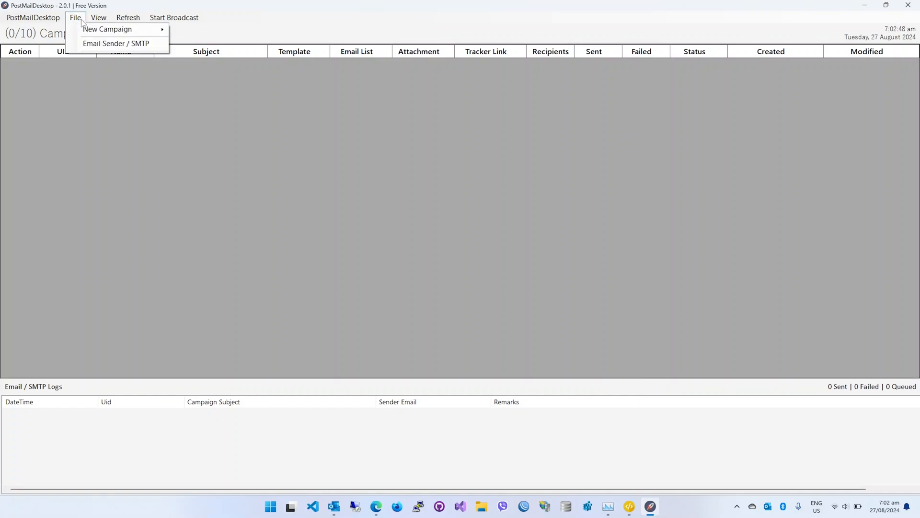
click(100, 44)
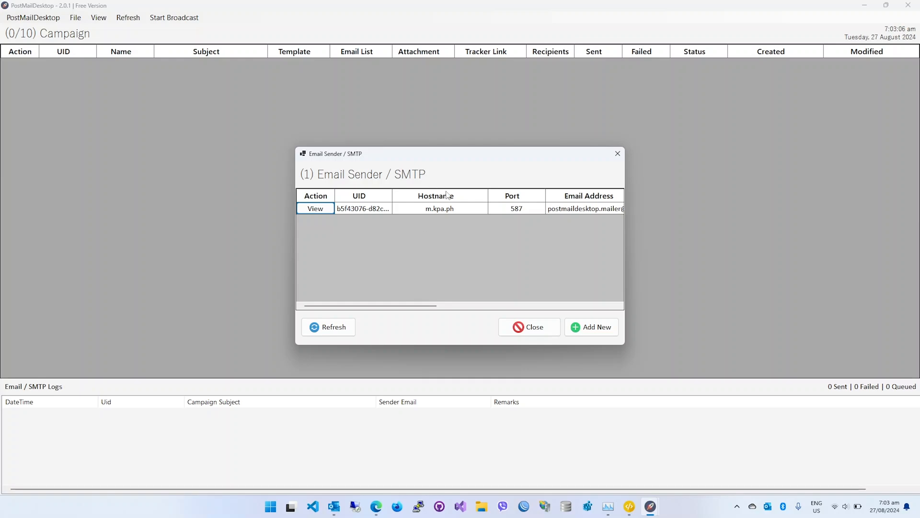
click(535, 324)
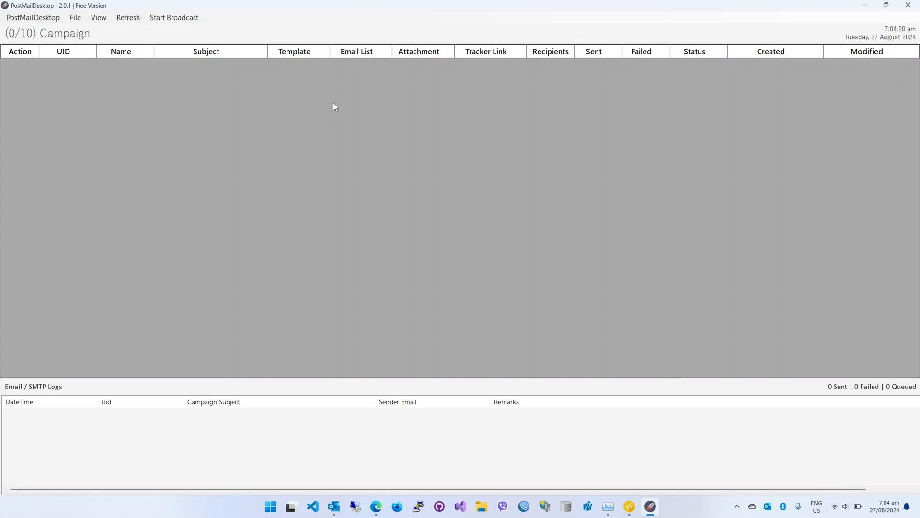
Reopen the Email Sender / SMTP list and examine its columns, including the Status of the first sender.
click(75, 17)
click(125, 42)
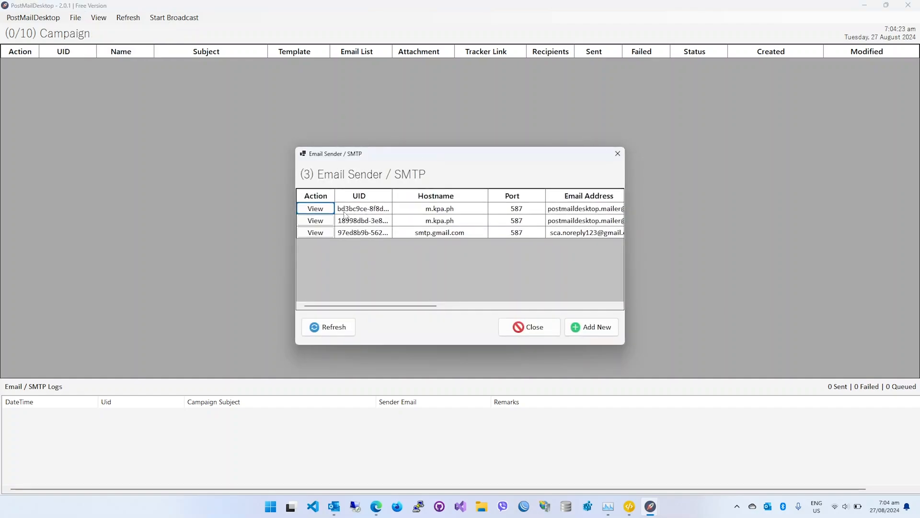
drag(397, 305, 332, 286)
drag(432, 305, 575, 297)
click(492, 211)
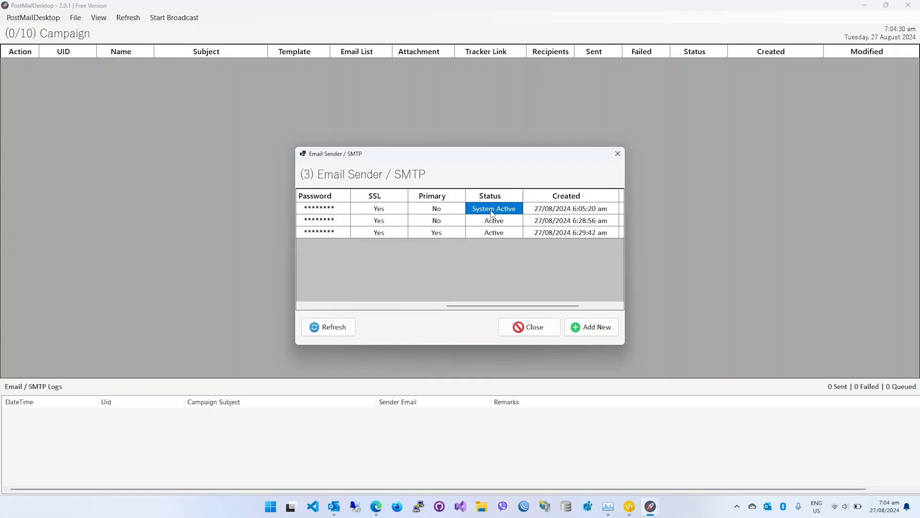
View the details of each of the three email senders in turn, closing every entry without changes.
drag(476, 305, 323, 291)
click(315, 211)
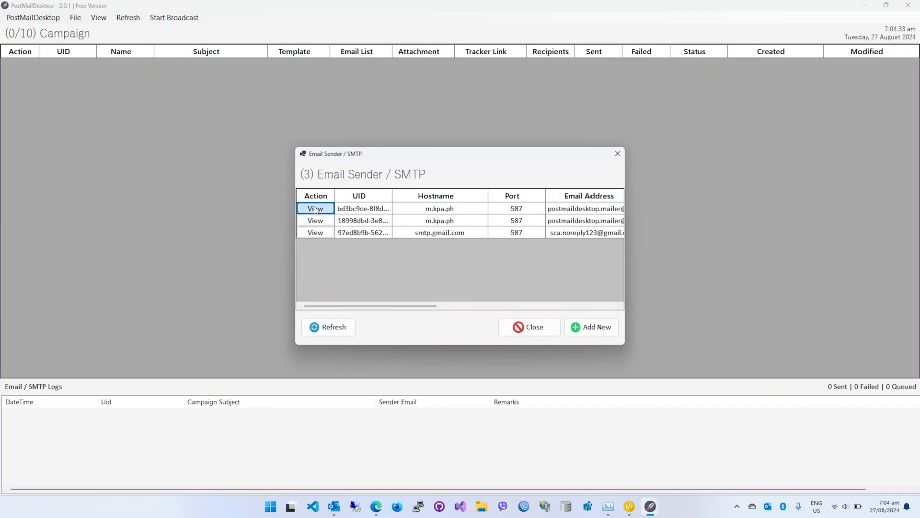
click(503, 285)
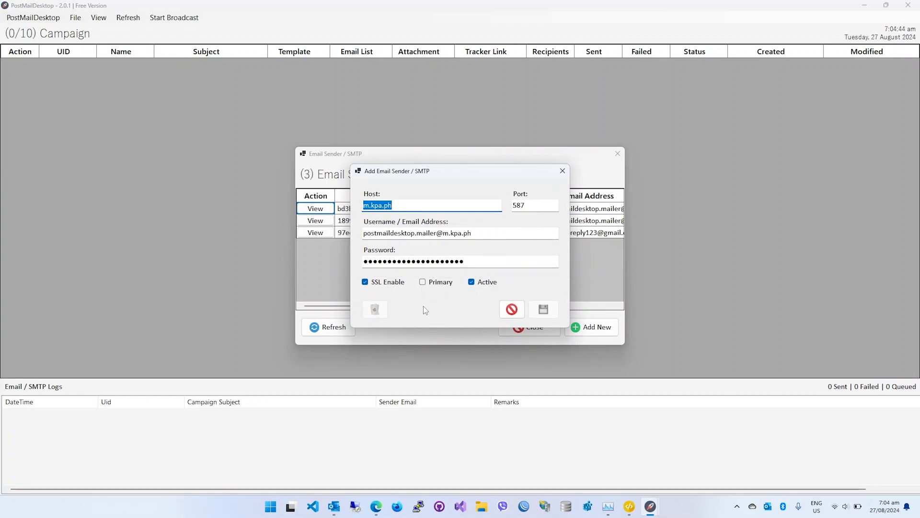
click(512, 308)
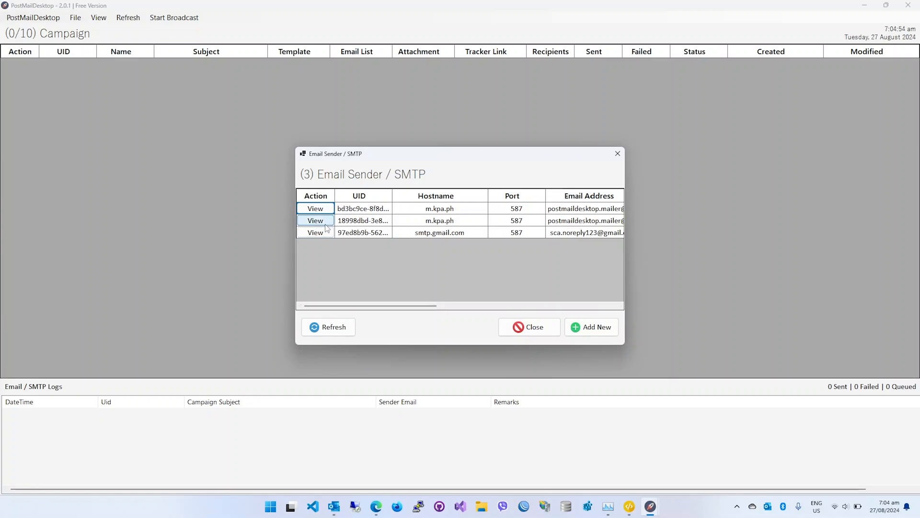
click(326, 224)
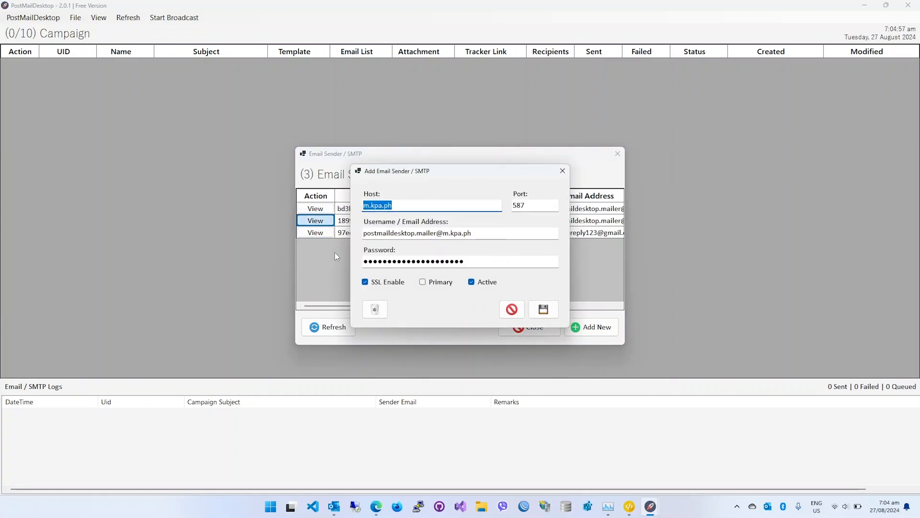
click(504, 312)
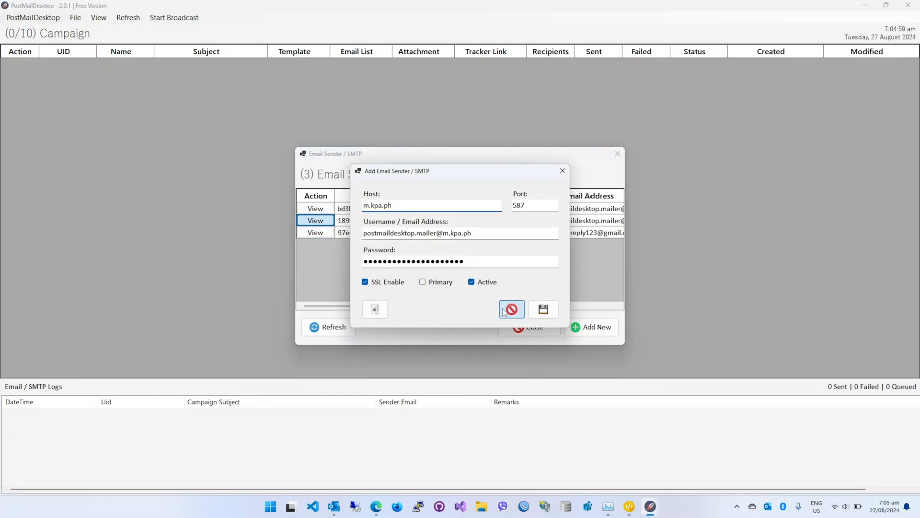
click(316, 233)
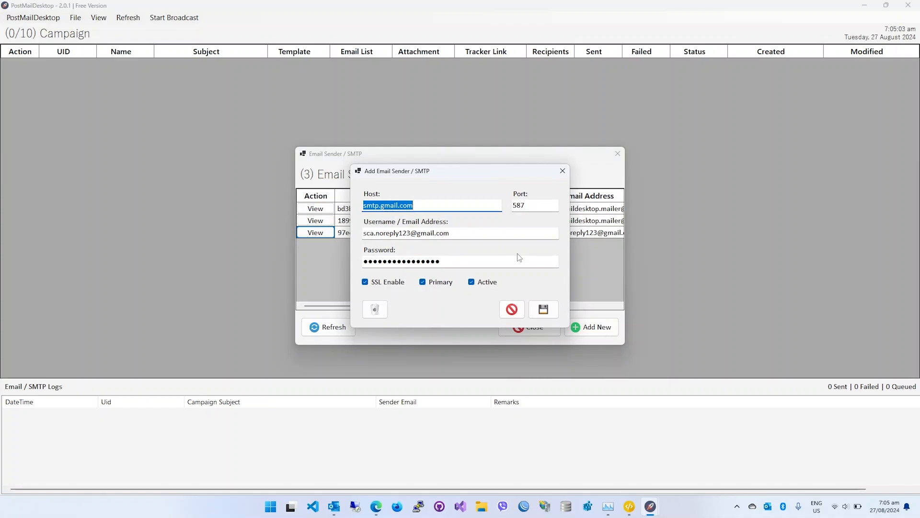
click(512, 309)
Save the second m.kpa.ph sender as Primary, check the Primary column and close the Email Sender / SMTP list.
scroll(478, 237, right, 6)
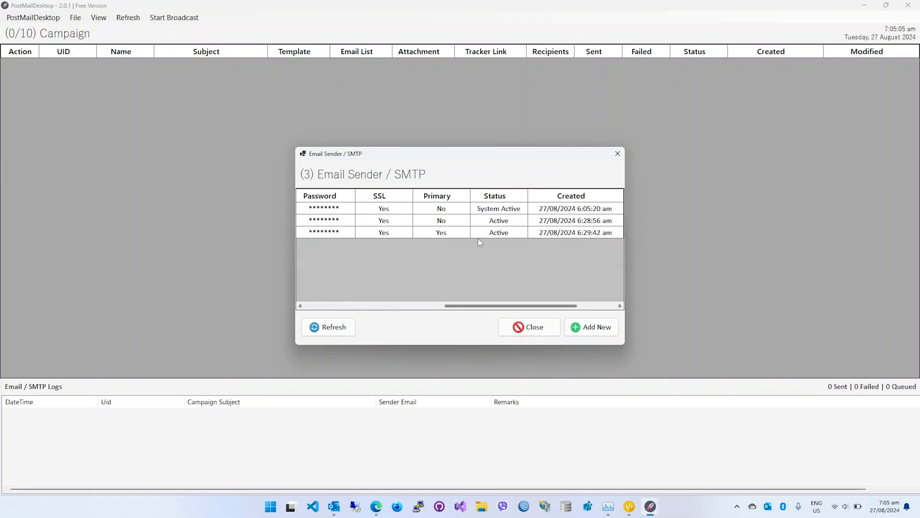
drag(510, 305, 272, 257)
click(316, 221)
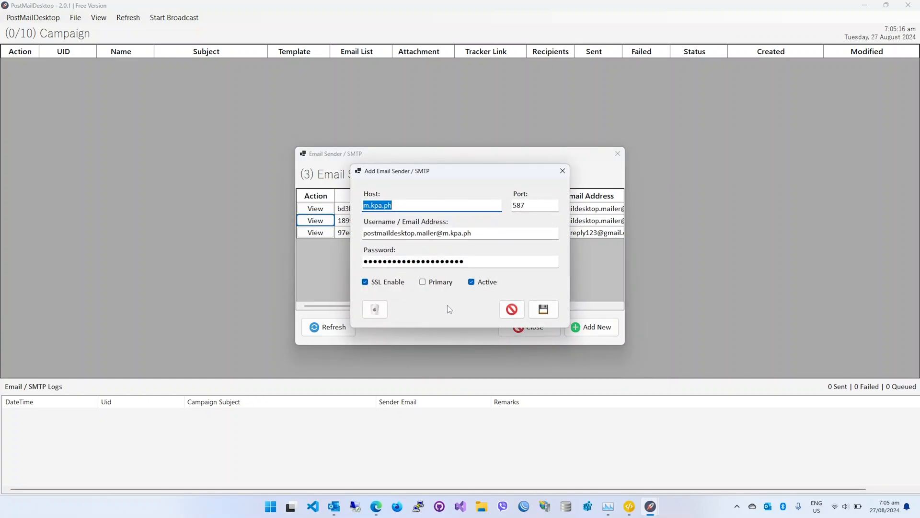
click(439, 282)
click(543, 309)
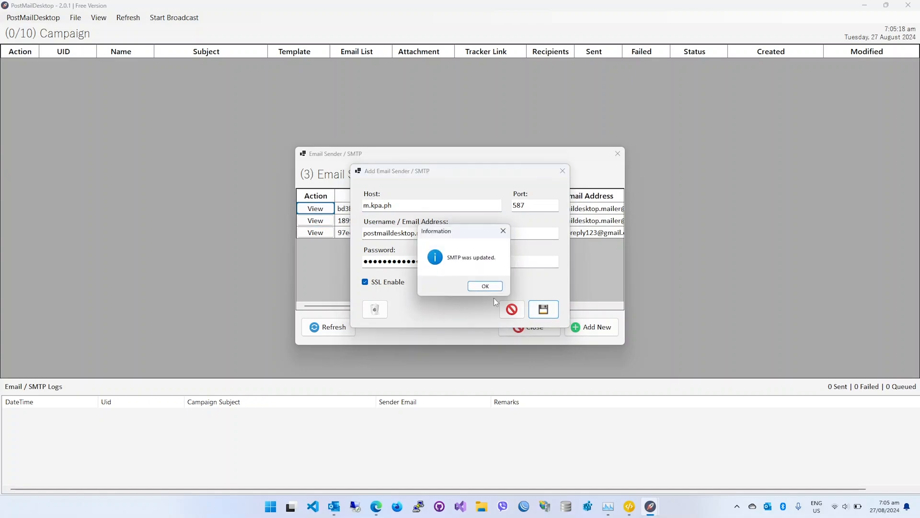
click(492, 285)
drag(383, 305, 603, 304)
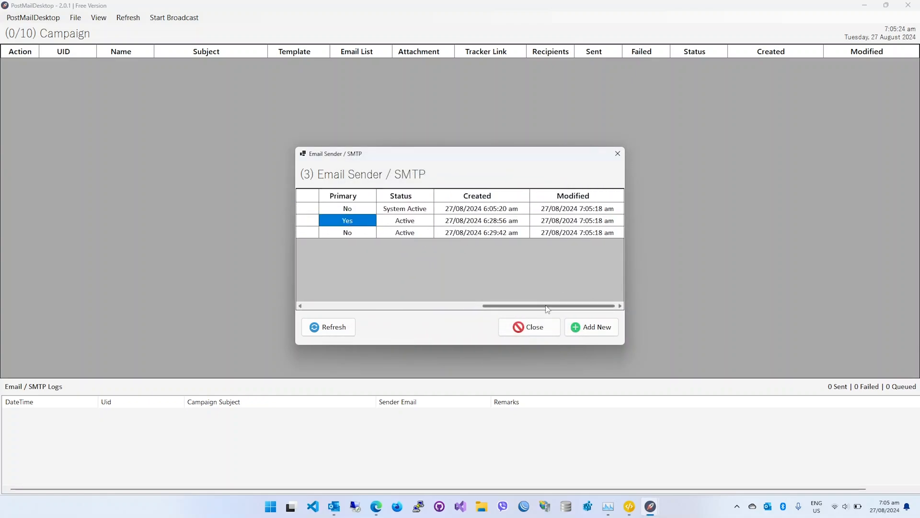
click(531, 327)
Start a new email campaign with Demo 1 as both its name and its email subject.
click(75, 17)
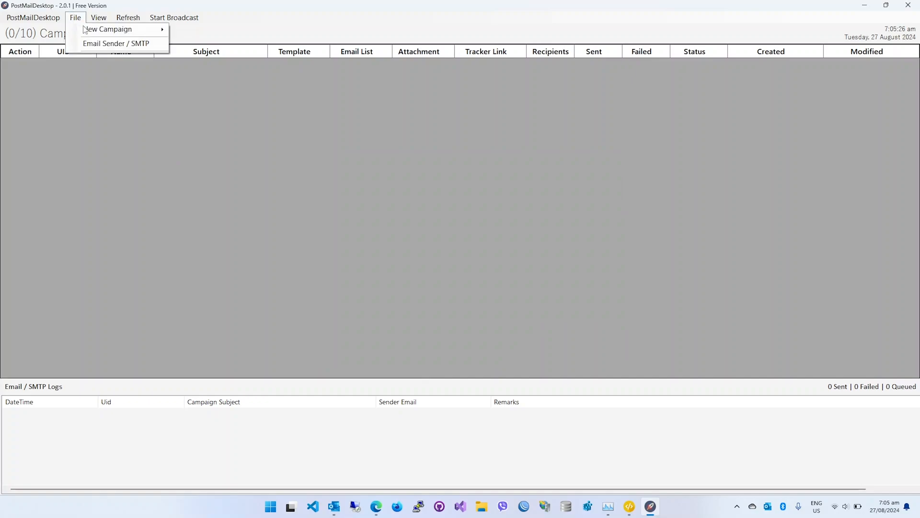
mouse_move(110, 28)
click(220, 30)
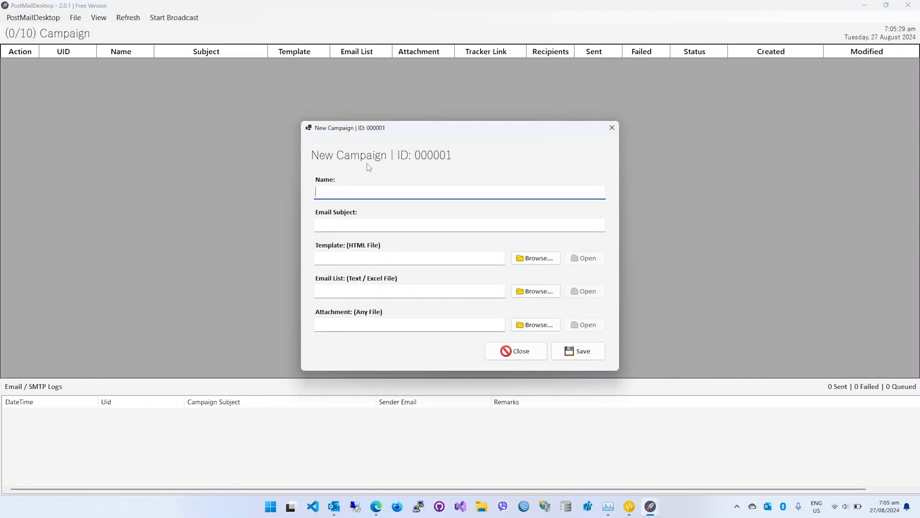
text(Demo 1)
key(ctrl+a)
key(ctrl+c)
click(357, 223)
key(ctrl+v)
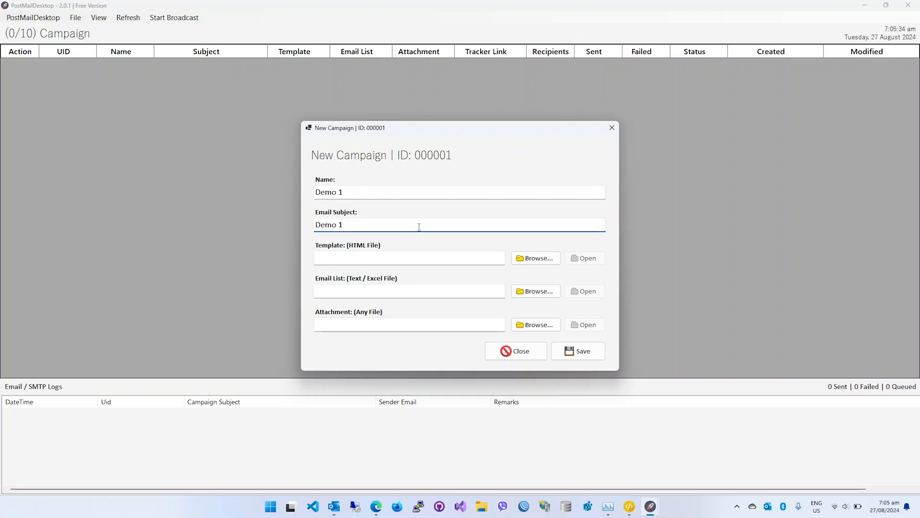
Set the campaign's template to sample.html from the Demo folder on the desktop and preview it in the browser.
click(536, 258)
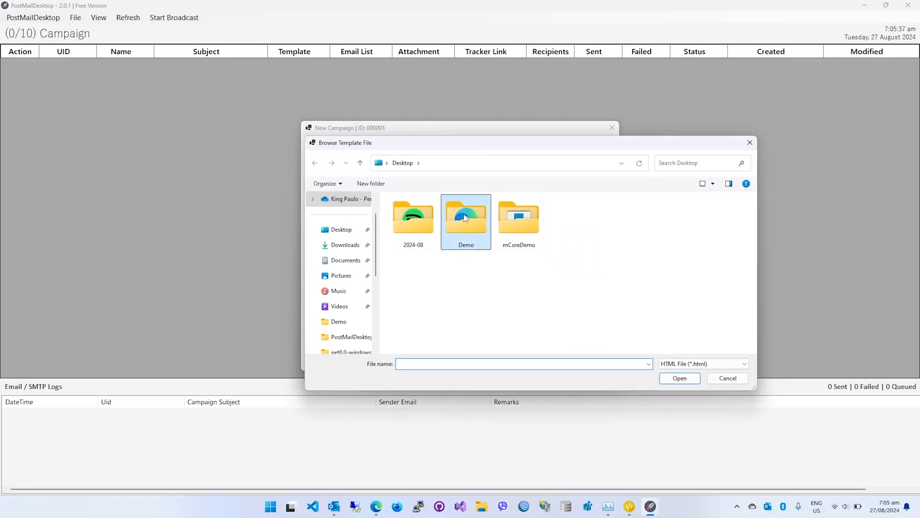
double_click(466, 218)
double_click(415, 226)
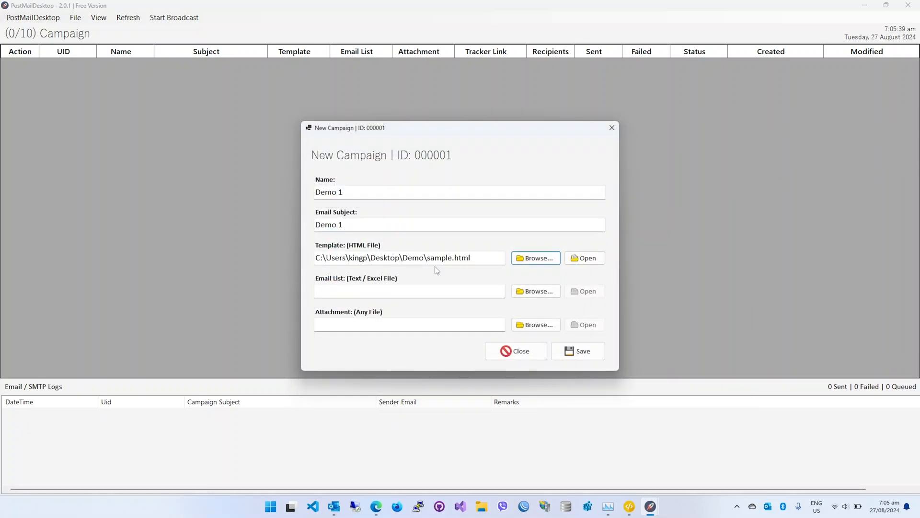
click(591, 262)
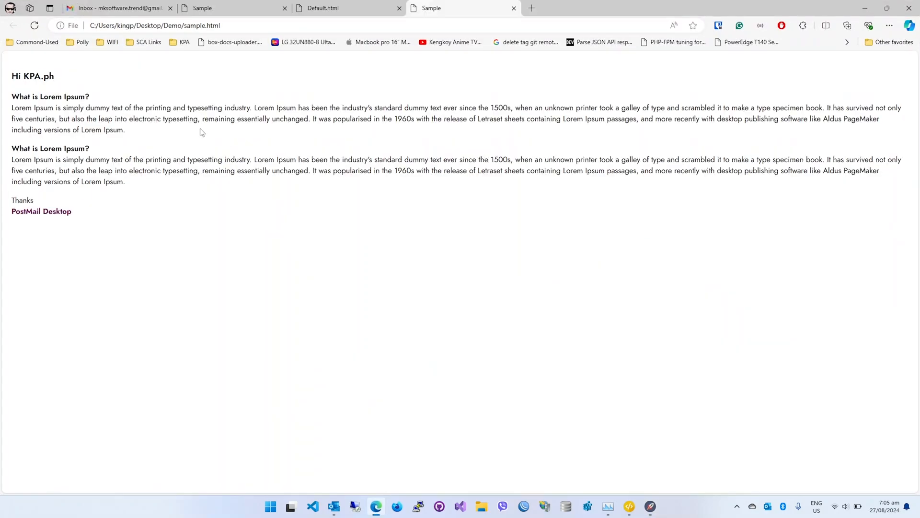
click(865, 8)
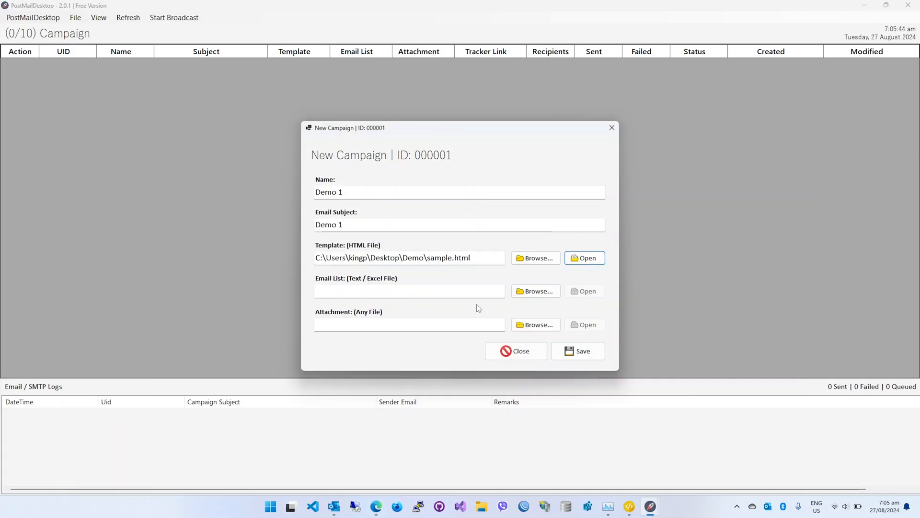
Set the Demo 1 campaign's email list to email-list.txt from the Demo folder on the desktop.
click(535, 291)
double_click(468, 228)
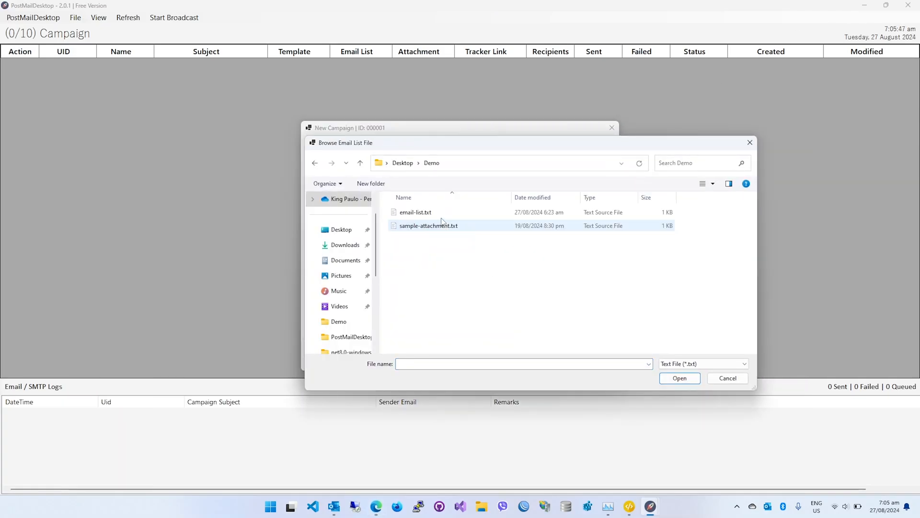
double_click(438, 214)
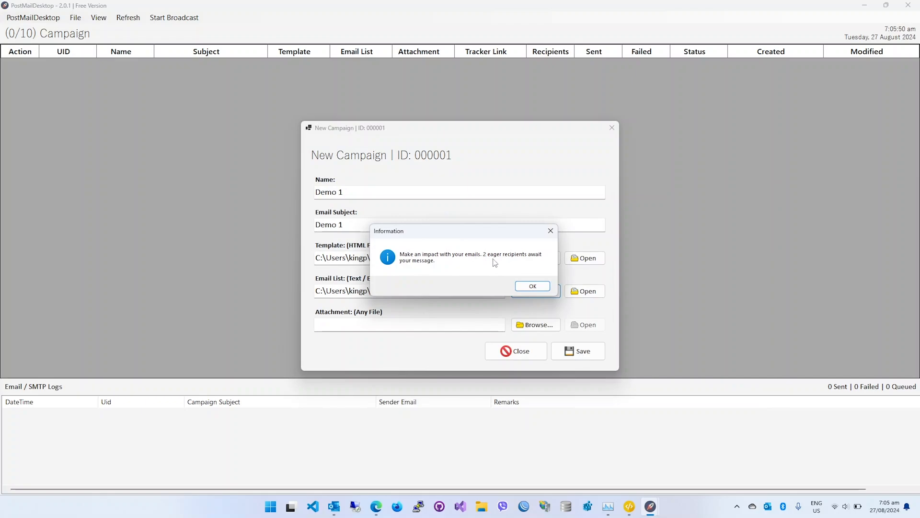
click(540, 287)
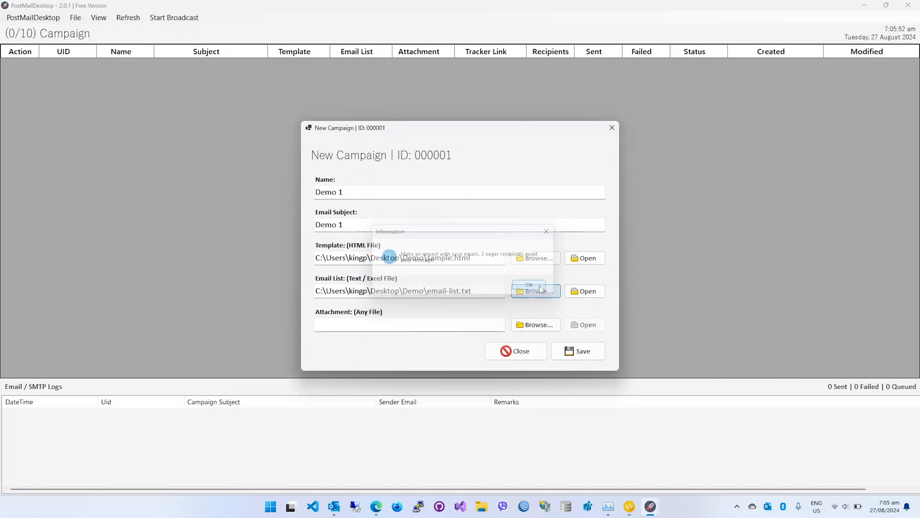
Add a sample Gmail address as a third line in email-list.txt, save the file and reopen it briefly to check.
click(591, 291)
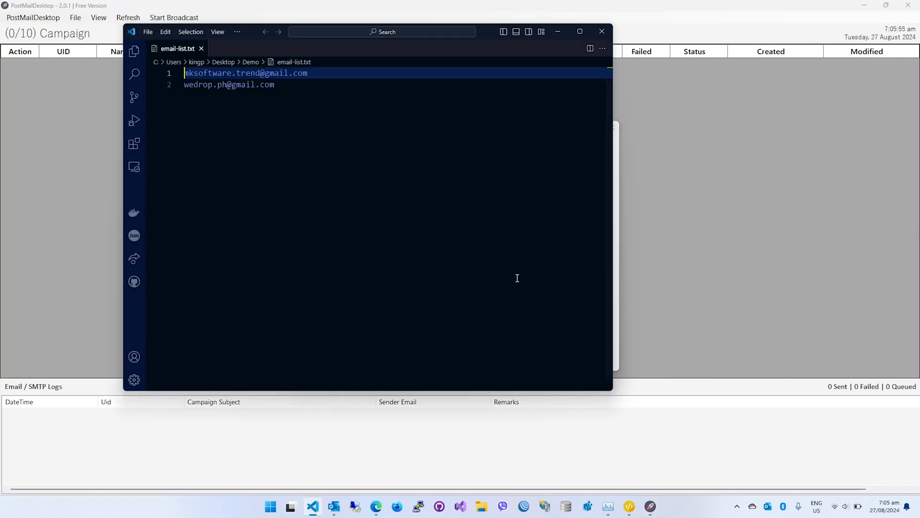
click(310, 84)
key(Return)
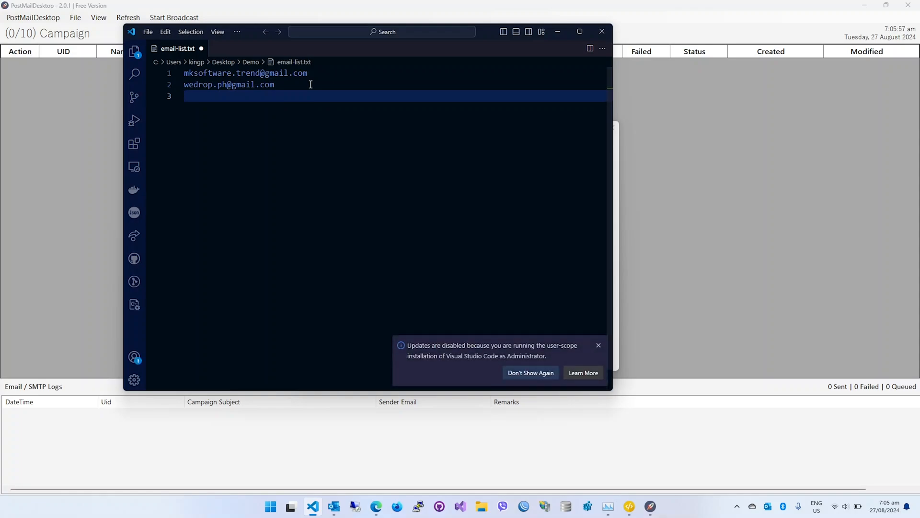
text(sample@gmai )
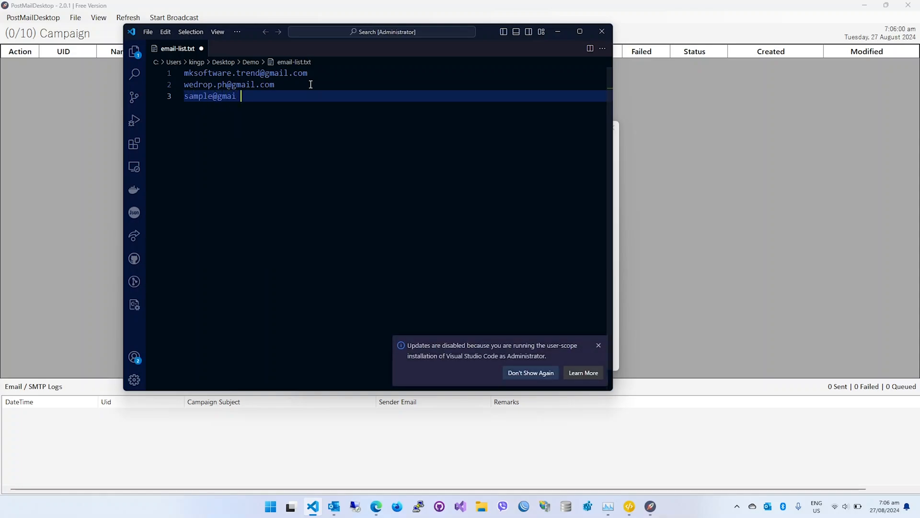
text(.com)
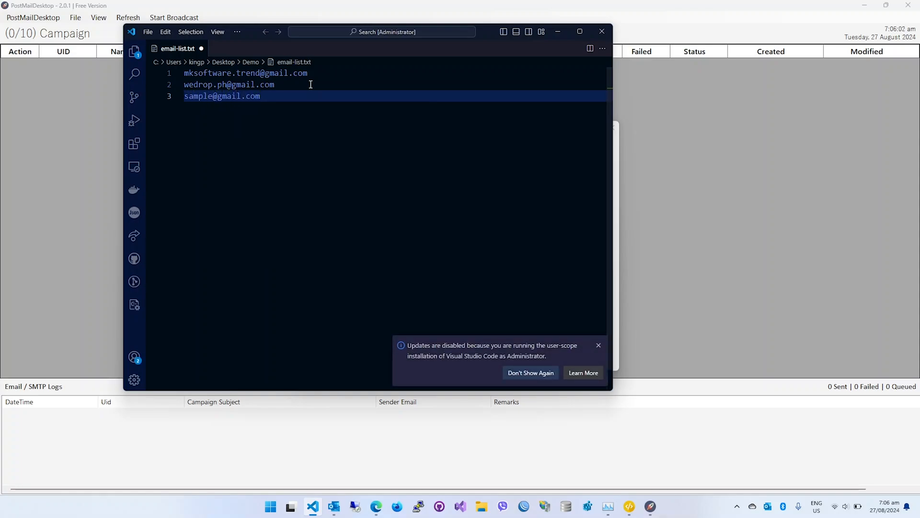
click(543, 373)
key(ctrl+s)
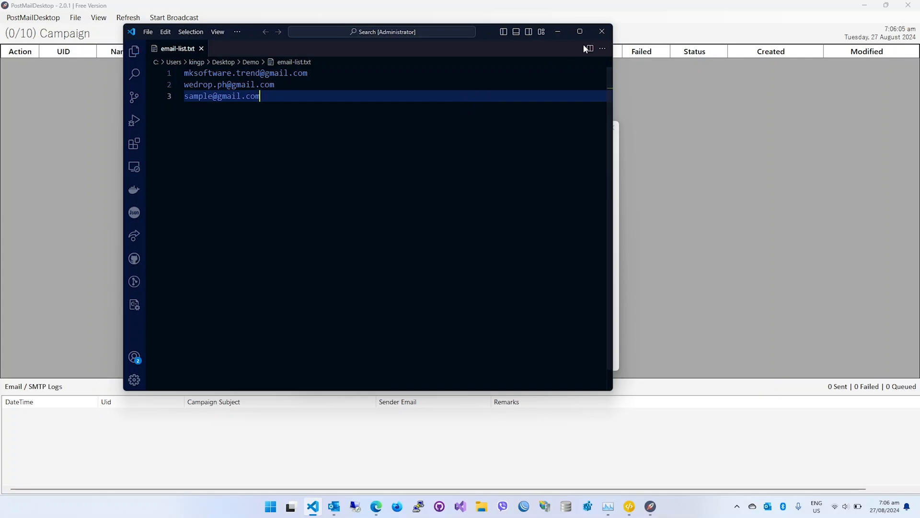
key(alt+F4)
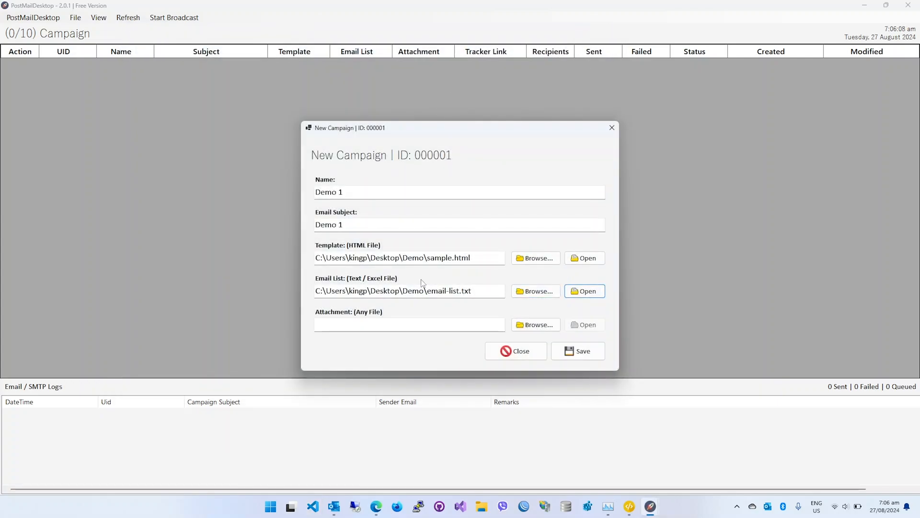
click(584, 291)
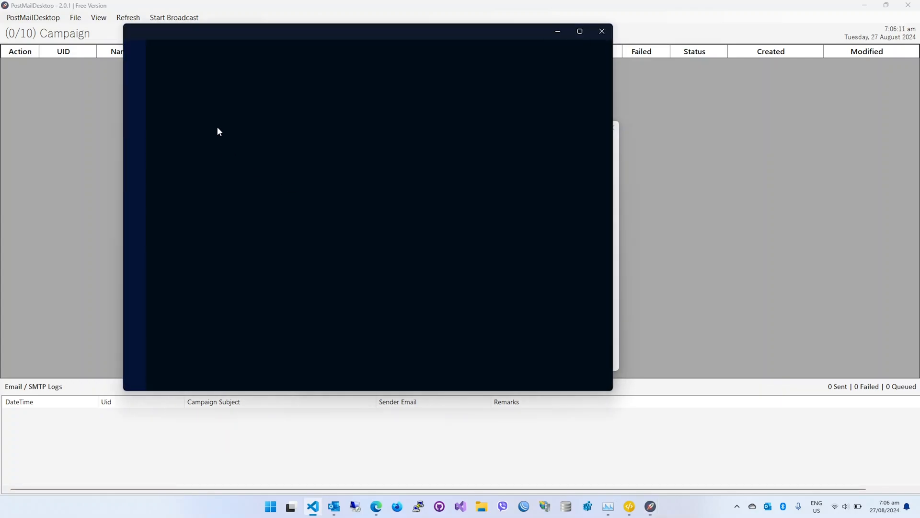
click(602, 31)
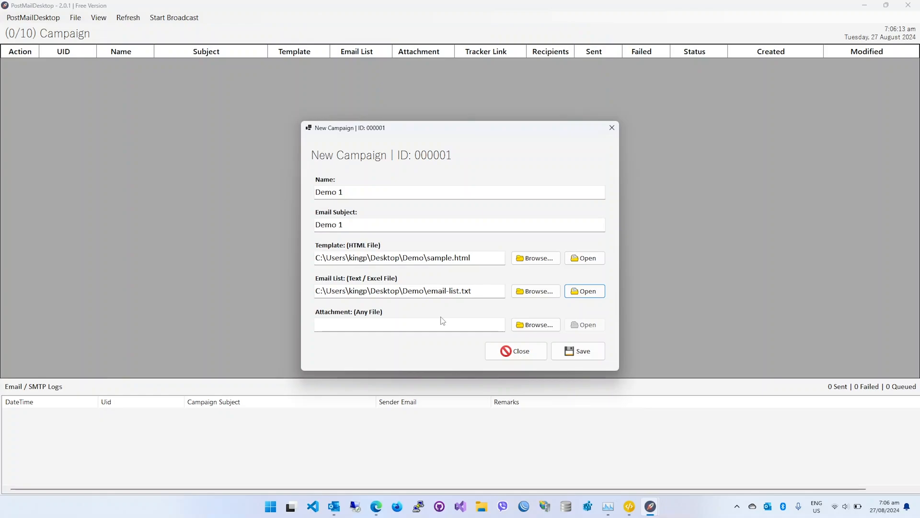
Attach sample-attachment.txt from the desktop's Demo folder to the Demo 1 campaign and save the campaign.
click(536, 325)
double_click(465, 221)
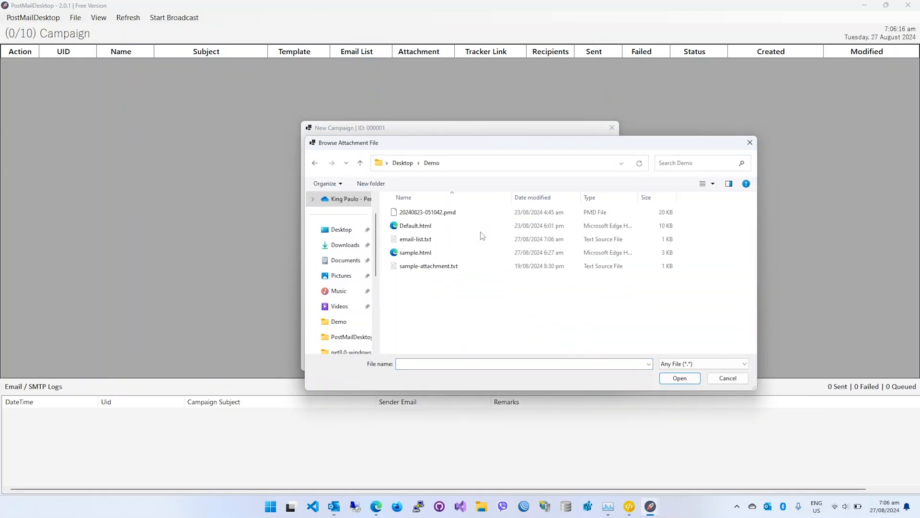
click(453, 266)
double_click(453, 266)
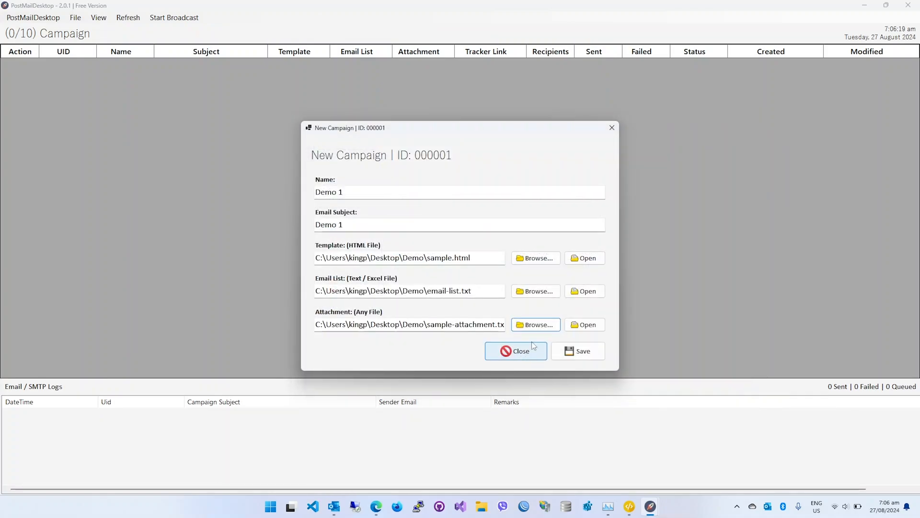
click(578, 351)
click(486, 287)
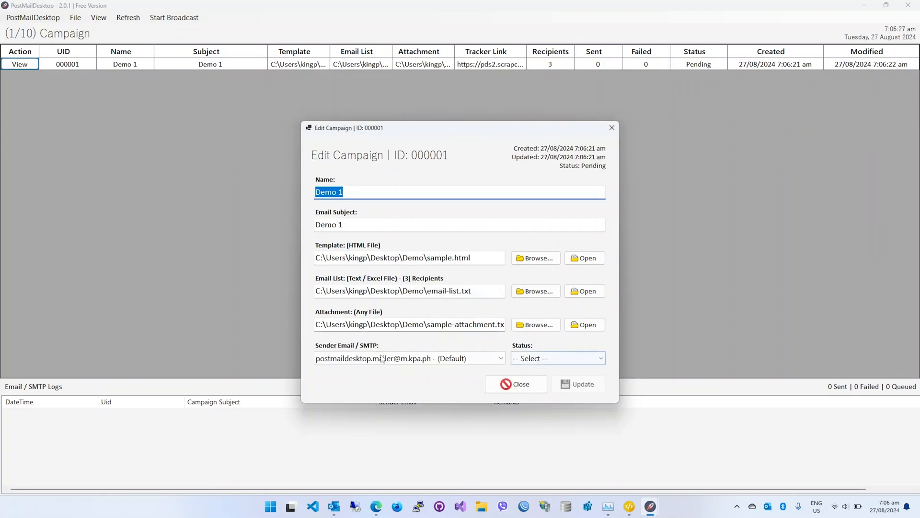
Examine the sender options offered for the saved Demo 1 campaign and close it without changes.
click(397, 360)
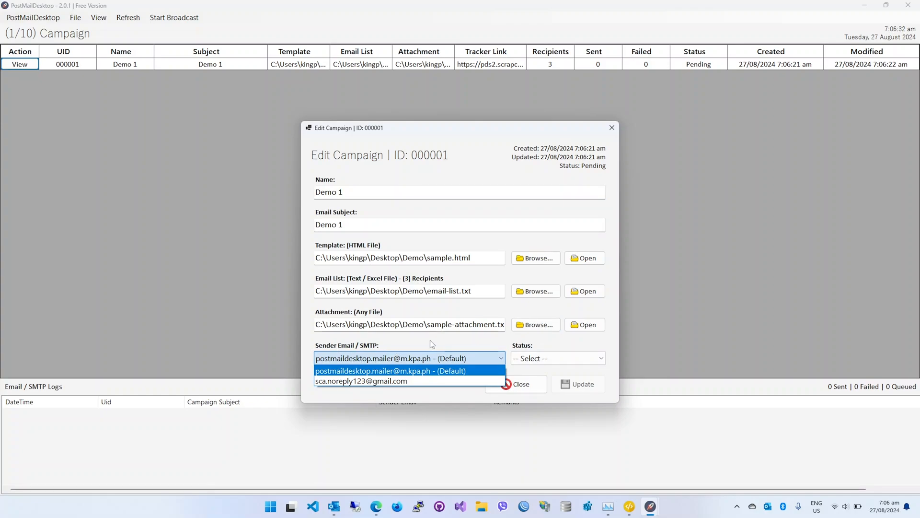
click(404, 347)
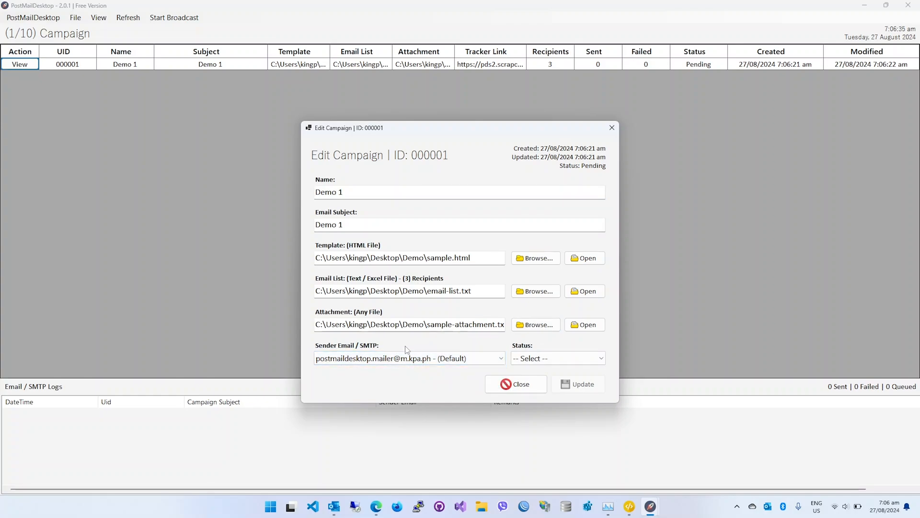
click(412, 361)
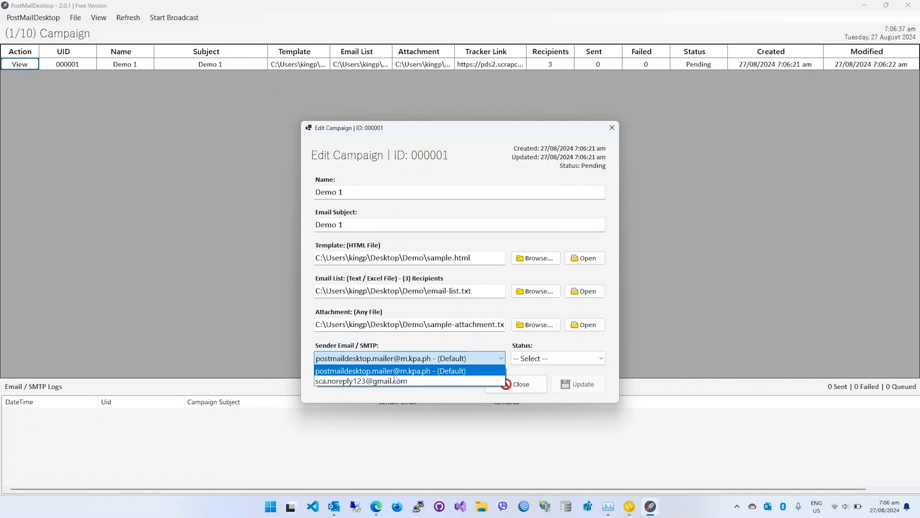
click(535, 390)
click(535, 390)
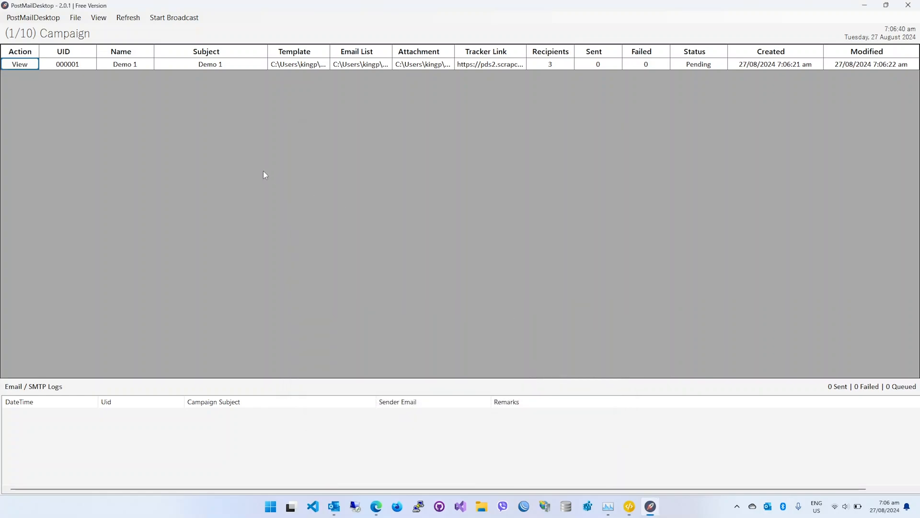
Save the smtp.gmail.com sender as Primary in the Email Sender / SMTP list and close the list.
click(75, 17)
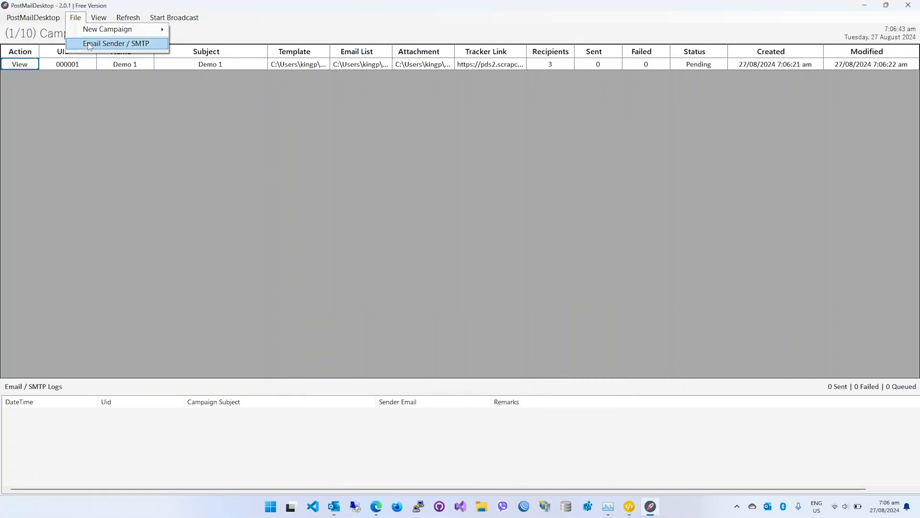
click(91, 44)
click(325, 233)
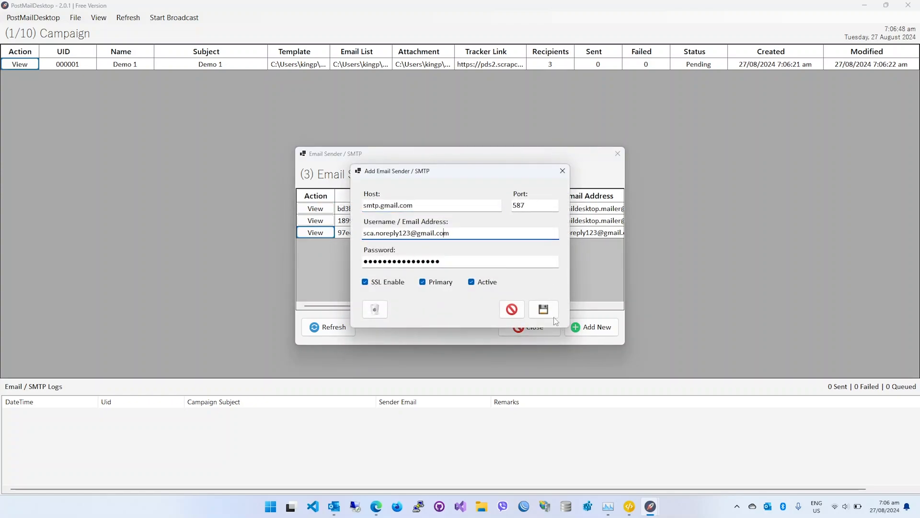
click(543, 309)
click(486, 283)
click(527, 328)
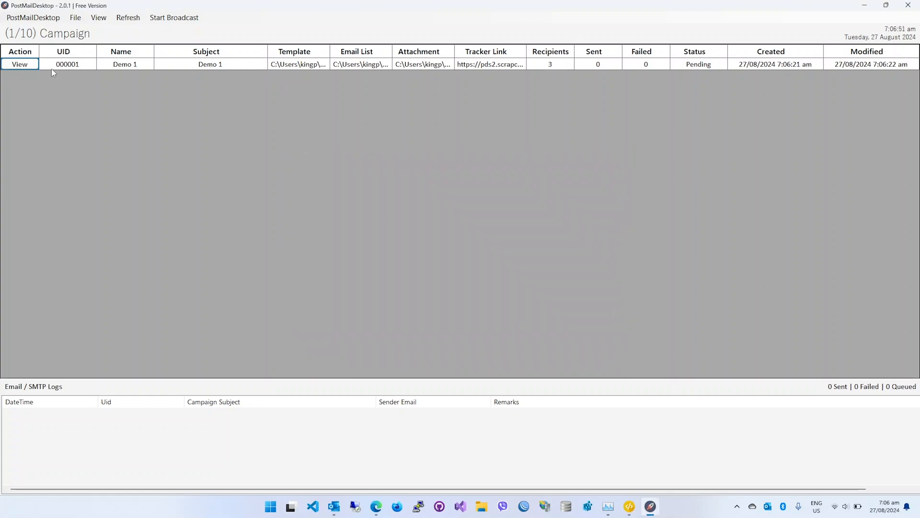
Reopen the Demo 1 campaign to check its default sender and close it without updating.
click(20, 64)
click(437, 342)
click(437, 345)
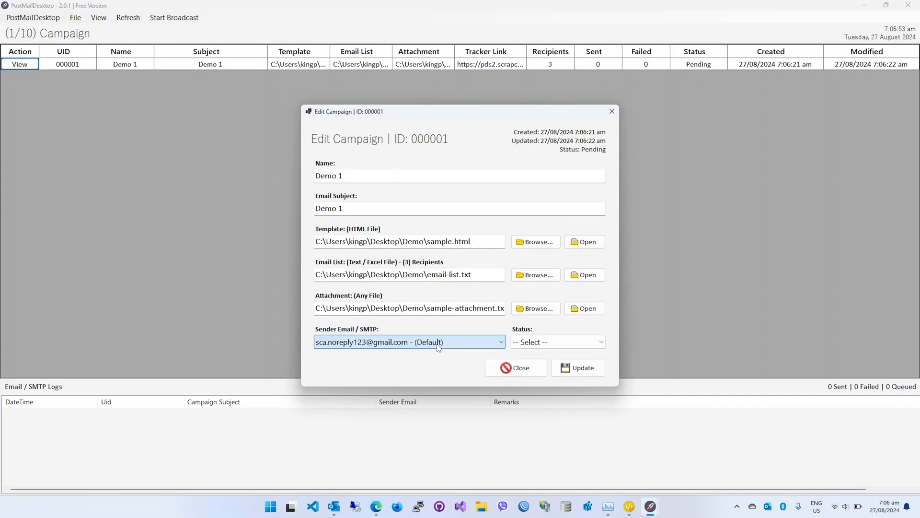
click(515, 368)
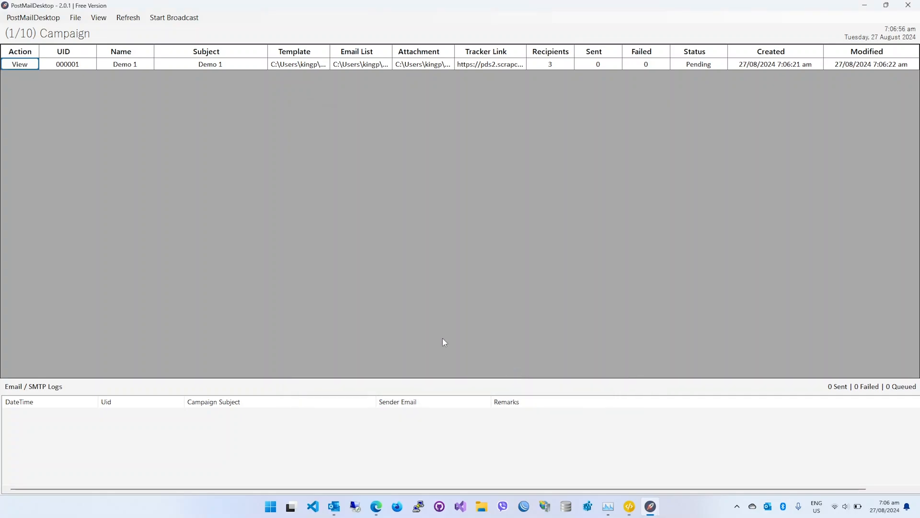
Start a new email campaign with Demo 2 as both its name and its email subject.
click(74, 18)
mouse_move(107, 19)
mouse_move(76, 17)
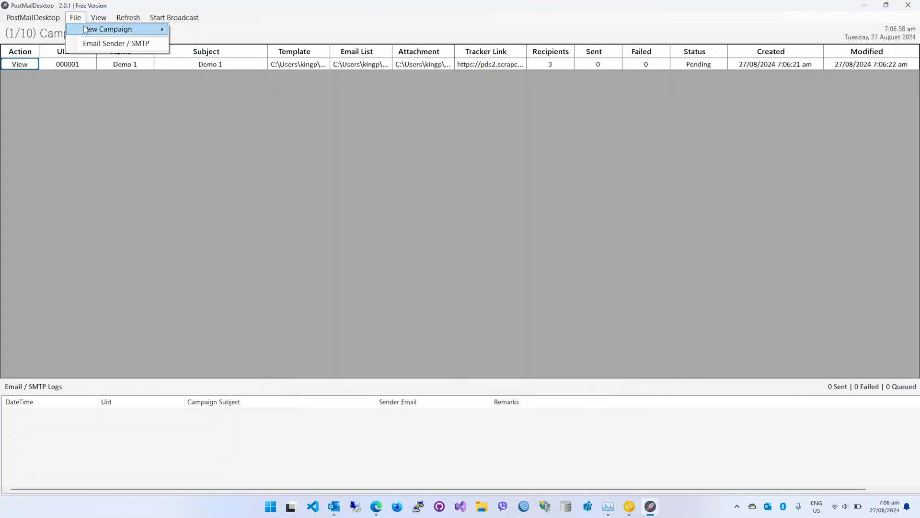
click(192, 29)
text(Demo 2)
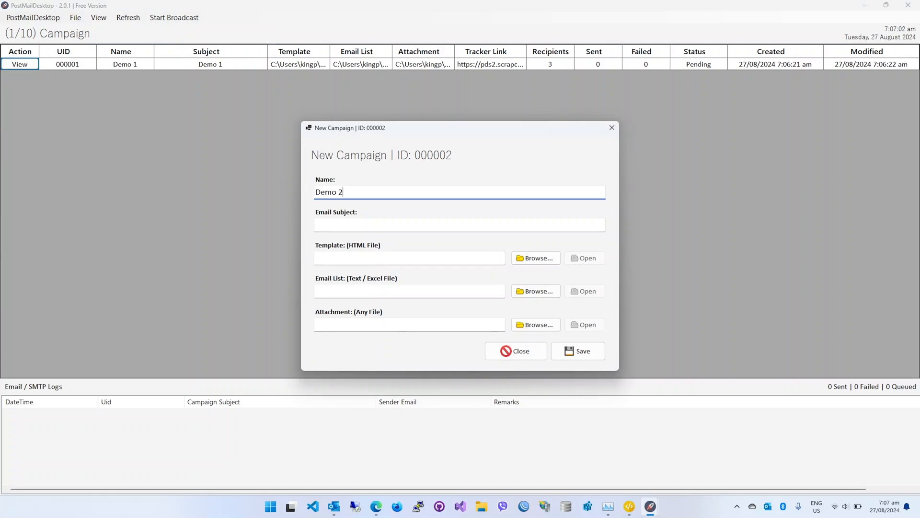
key(ctrl+a)
key(ctrl+c)
click(394, 226)
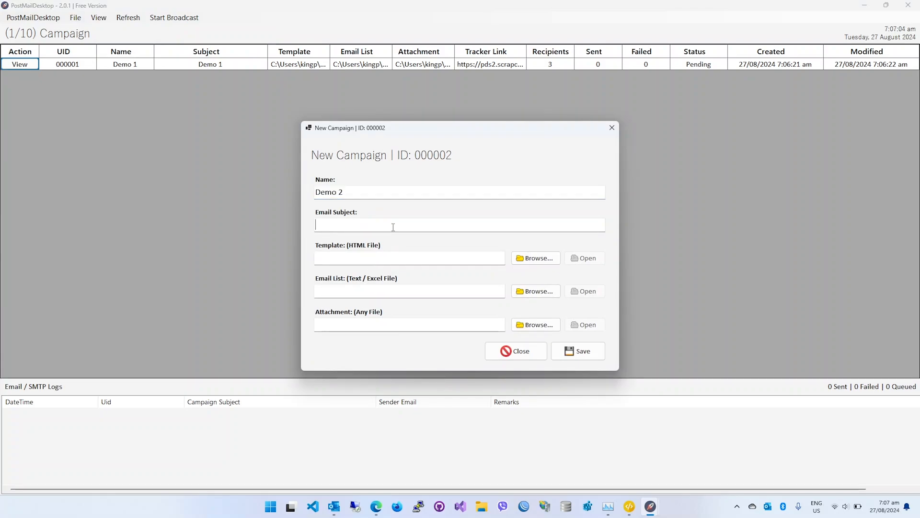
key(ctrl+v)
Set the Demo 2 campaign's template to Default.html from the desktop's Demo folder and preview it in the browser.
click(545, 262)
double_click(466, 219)
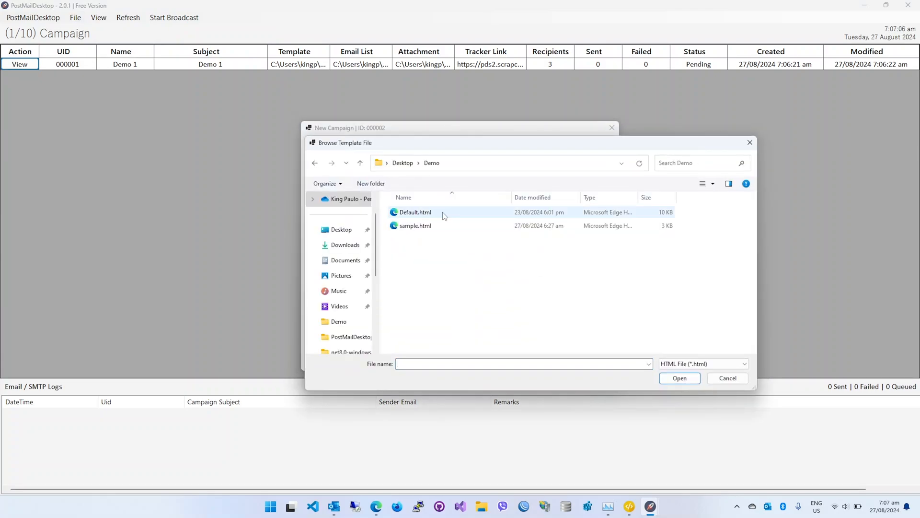
double_click(443, 214)
click(584, 259)
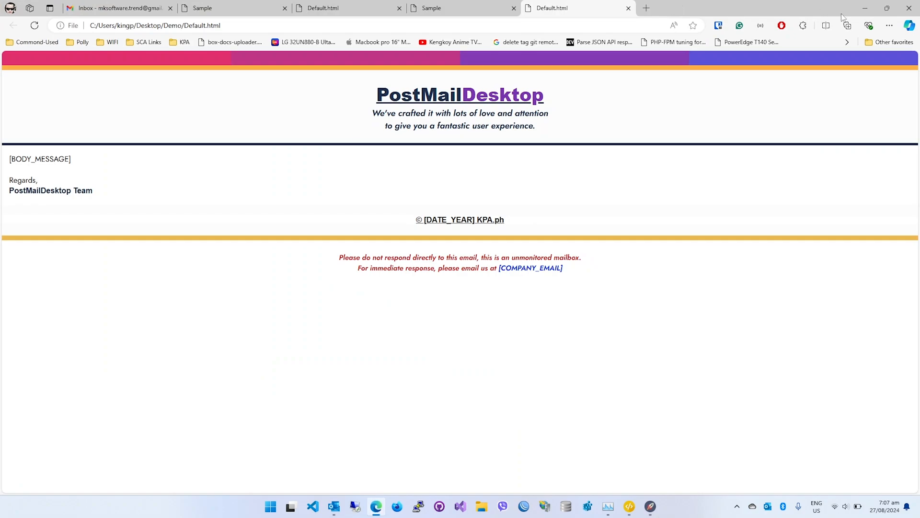
click(865, 7)
Set the Demo 2 campaign's email list to email-list.txt from the desktop's Demo folder.
click(527, 294)
double_click(474, 225)
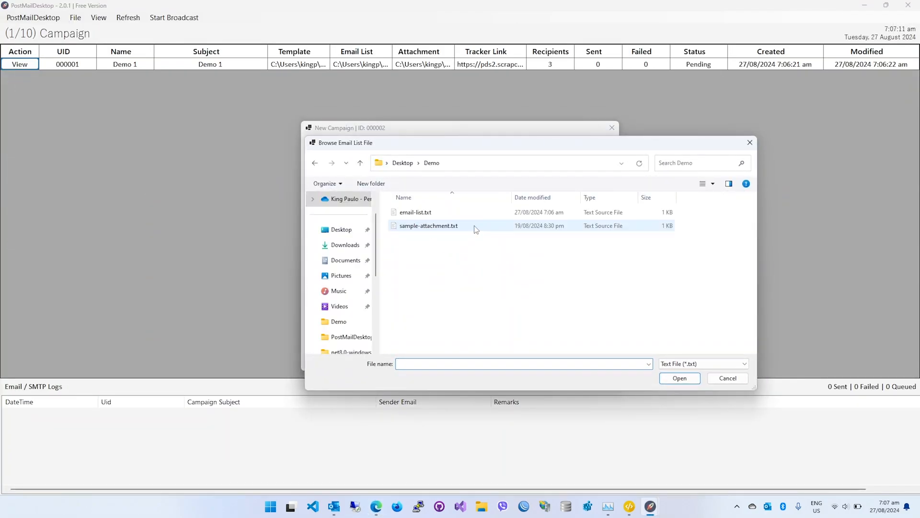
double_click(432, 214)
click(532, 286)
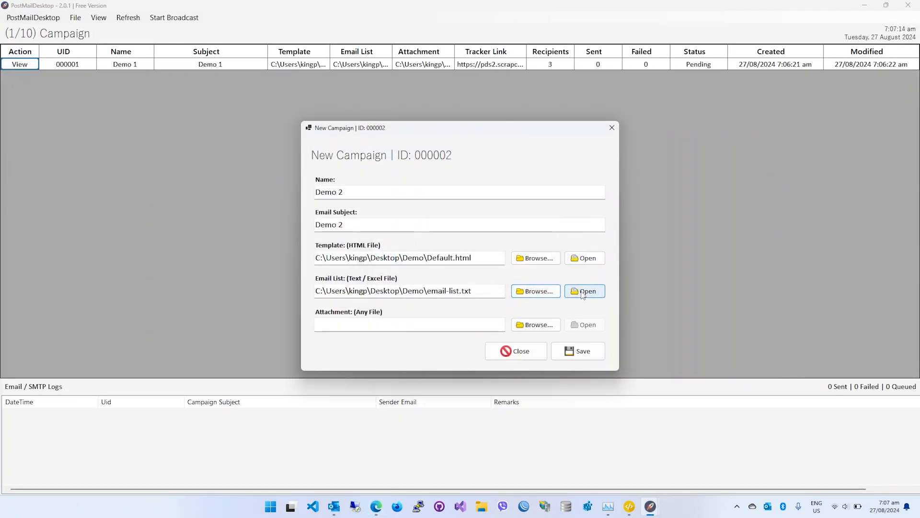
Remove the sample address on the third line of email-list.txt, save the file and close it.
click(584, 291)
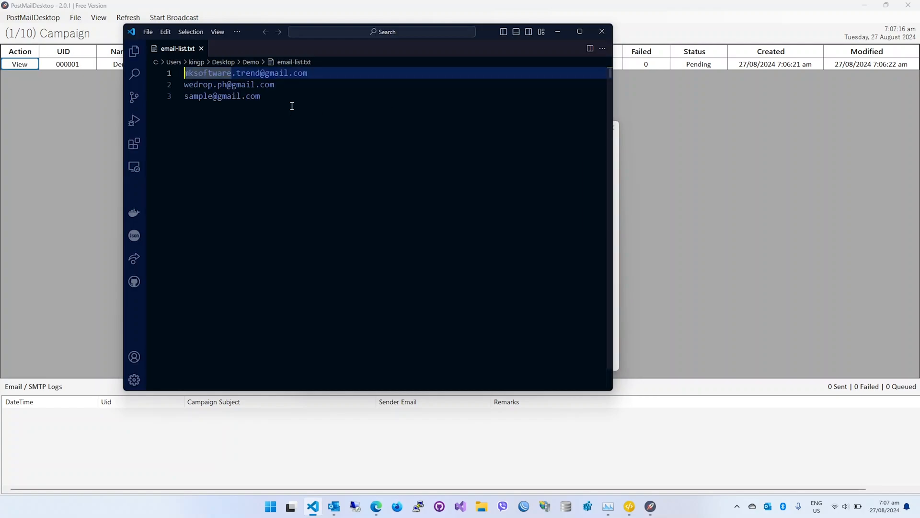
drag(286, 96, 289, 87)
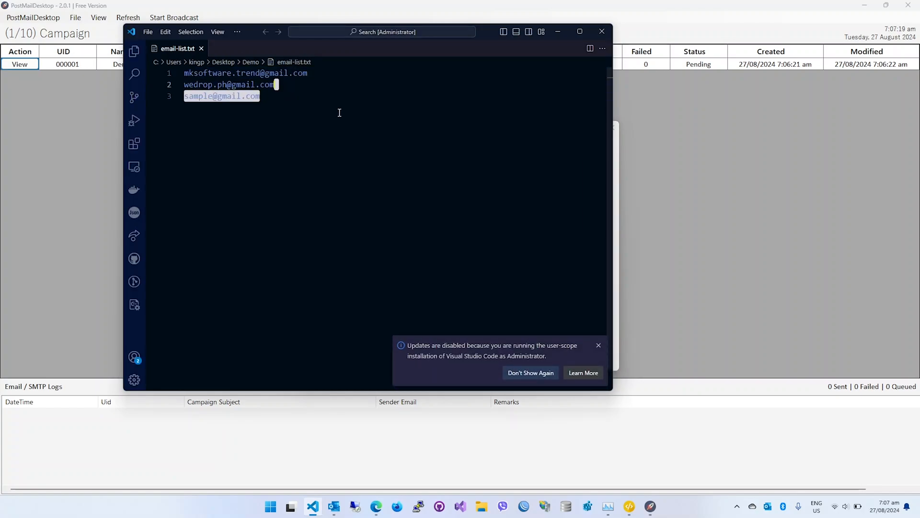
key(BackSpace)
click(598, 345)
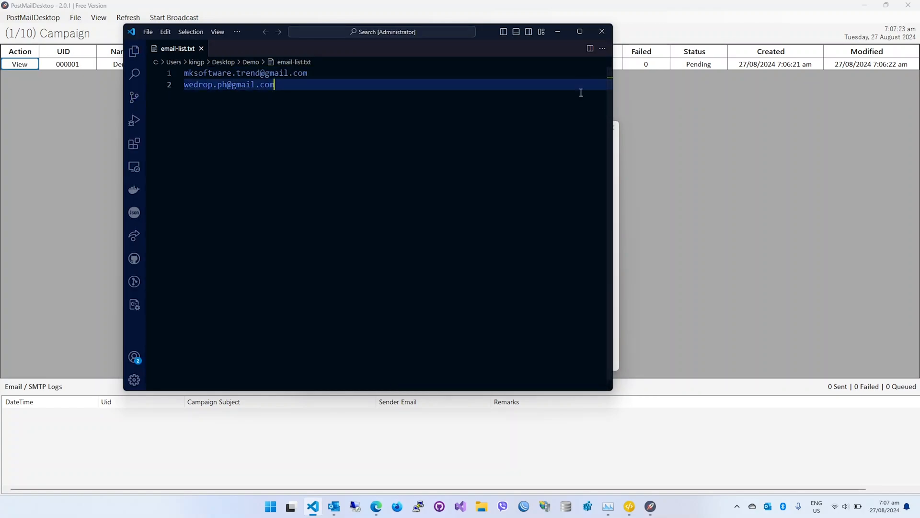
click(596, 37)
Attach sample-attachment.txt from the desktop's Demo folder to the Demo 2 campaign.
click(535, 326)
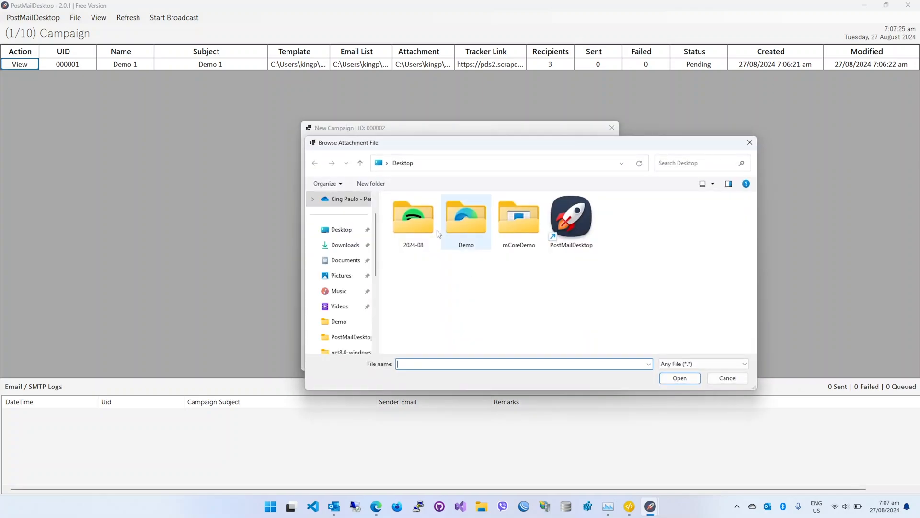
double_click(479, 227)
double_click(433, 268)
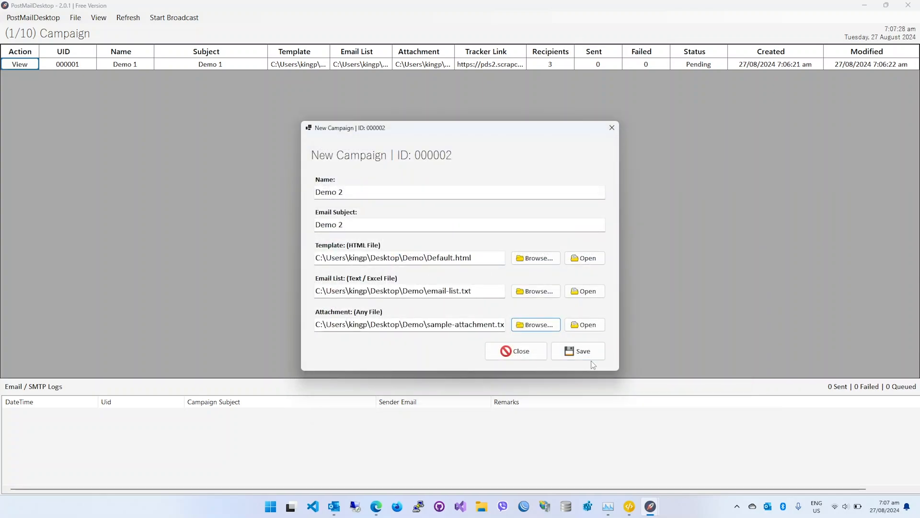
Save the Demo 2 campaign and close its edit form.
click(586, 354)
click(487, 285)
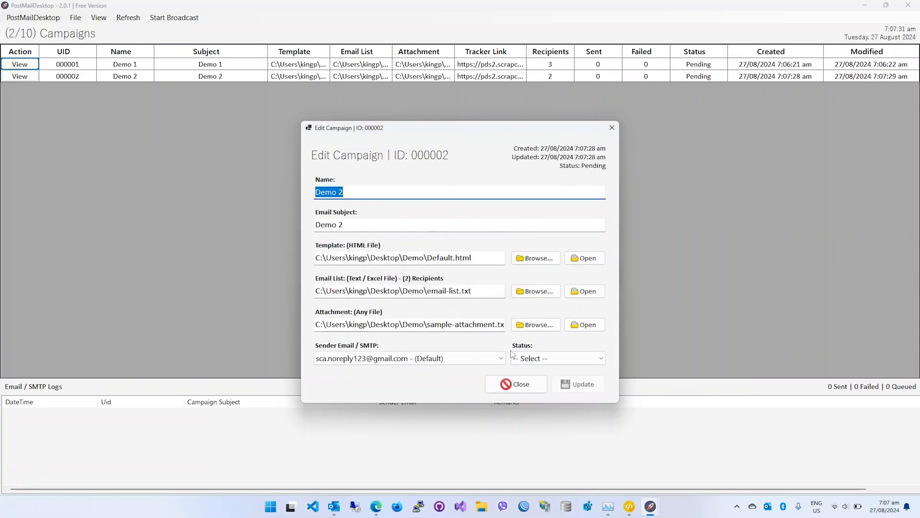
click(515, 385)
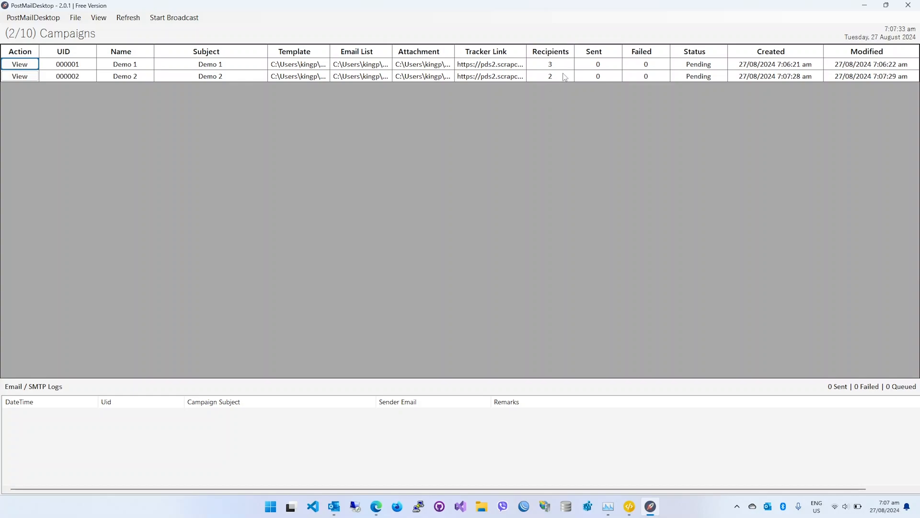
click(562, 66)
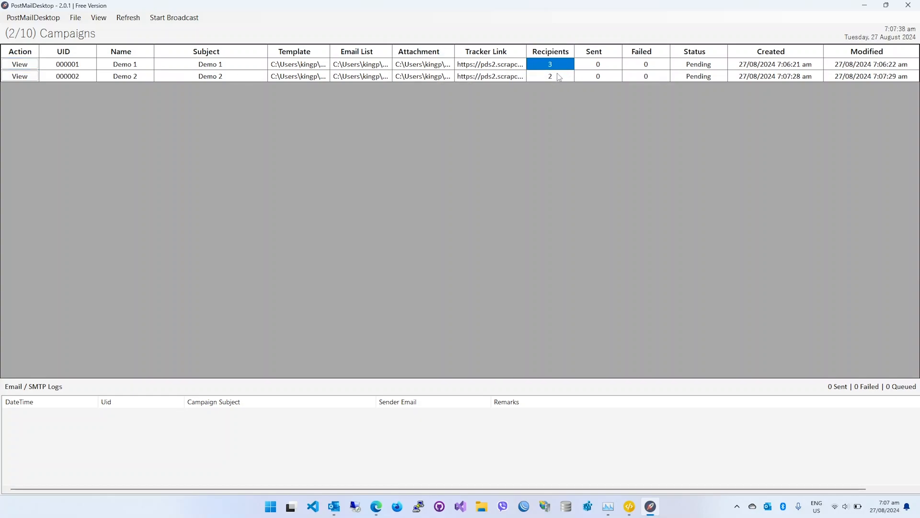
Update the Demo 1 campaign so its recipient count is reread from the email list, and refresh the campaign table.
click(20, 64)
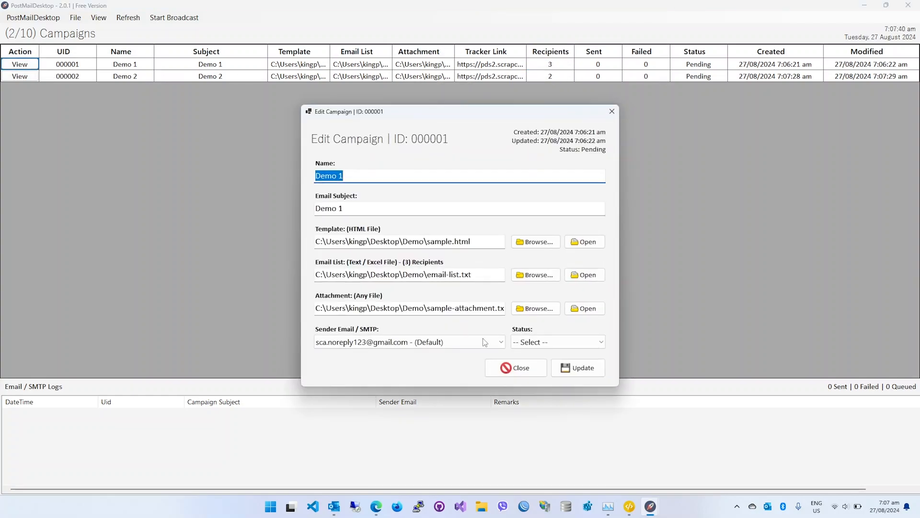
click(578, 367)
click(483, 286)
click(515, 367)
click(556, 77)
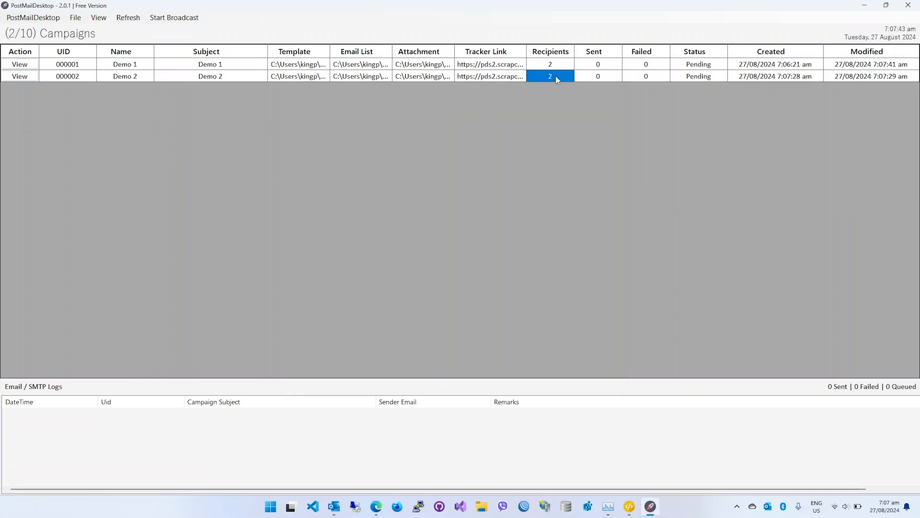
click(130, 18)
click(554, 66)
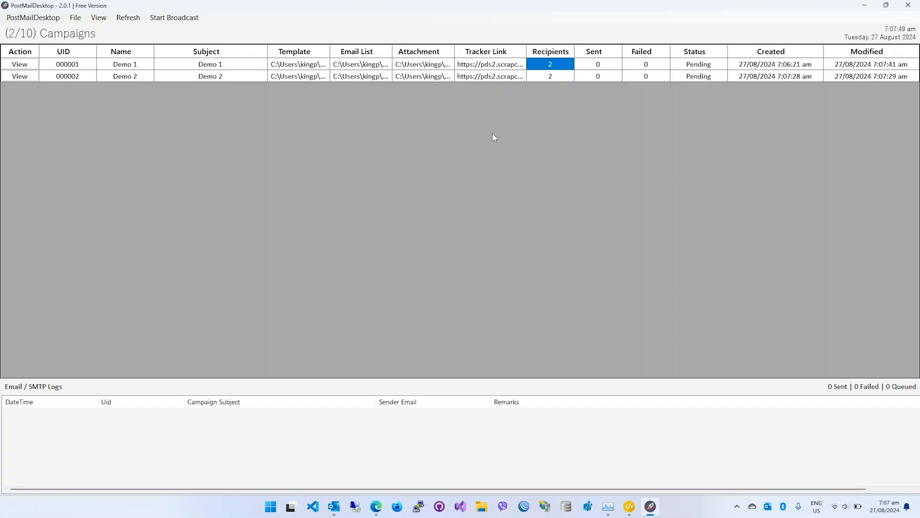
Change the Demo 1 campaign's sender from the default account to the PostMailDesktop mailer address, save it and refresh the campaign table.
click(20, 64)
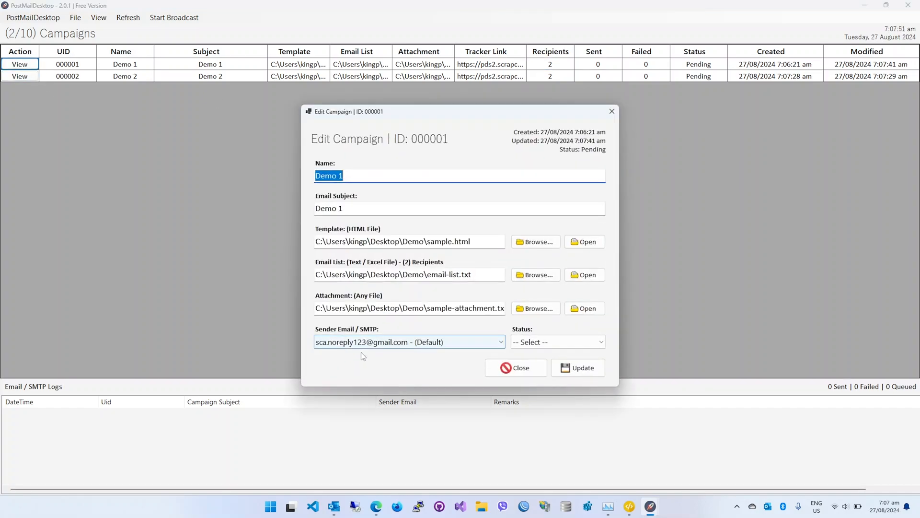
click(393, 344)
click(423, 365)
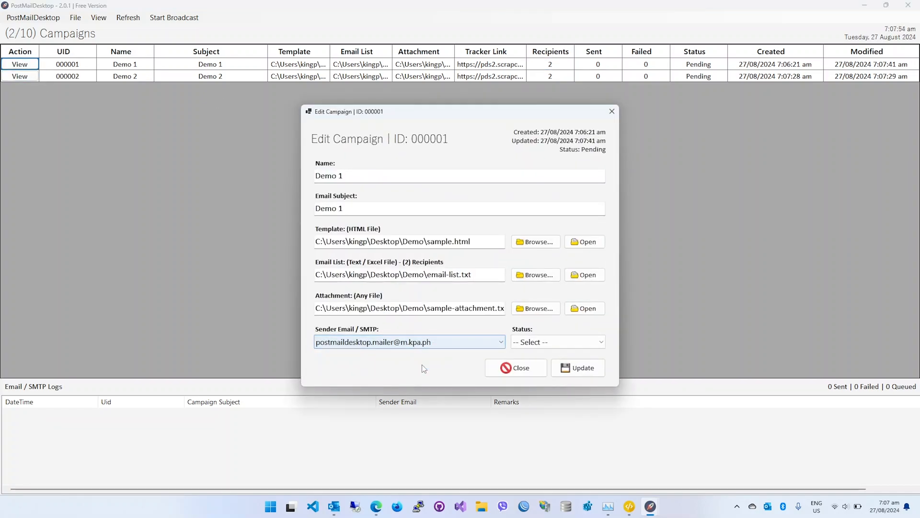
click(583, 368)
click(485, 284)
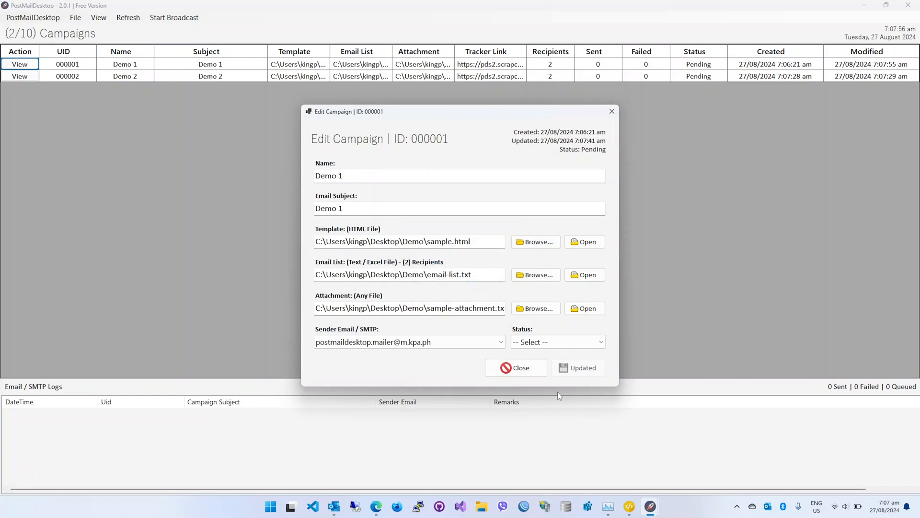
click(515, 367)
click(128, 18)
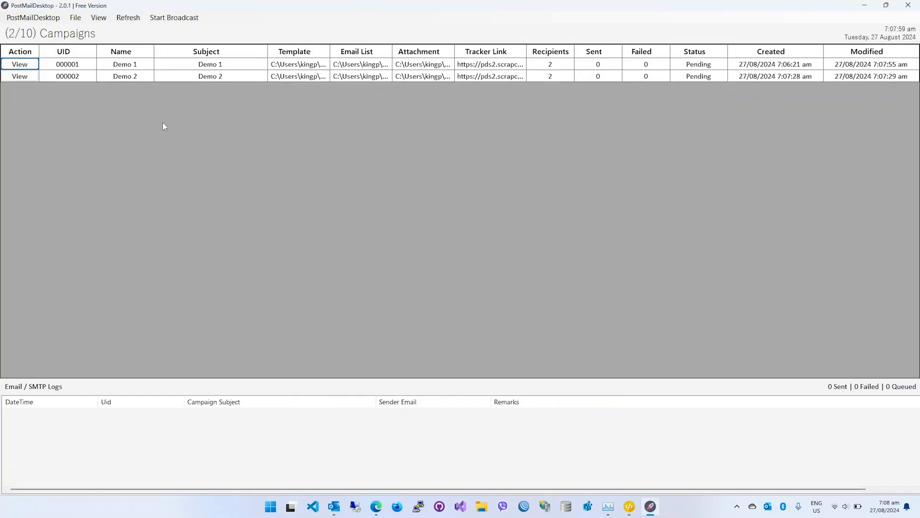
Check the sender email selected in the Demo 1 and Demo 2 campaigns.
click(19, 63)
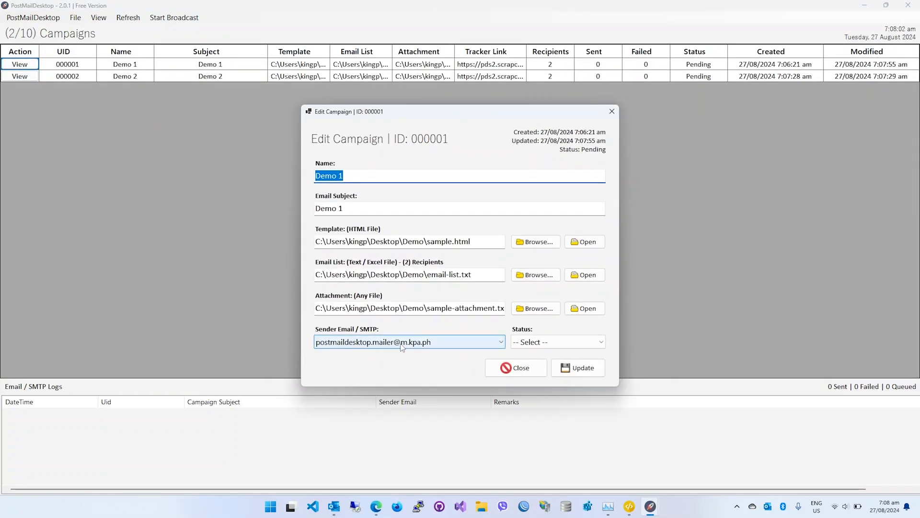
click(516, 367)
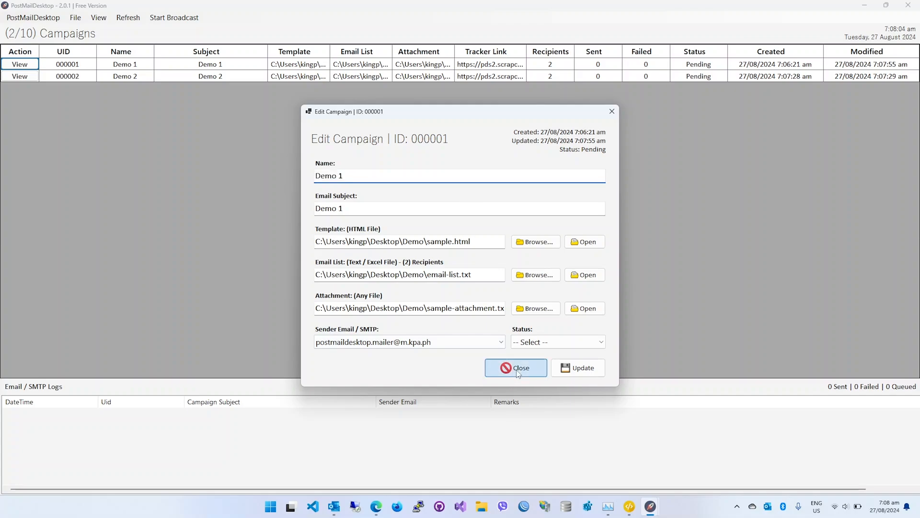
click(20, 76)
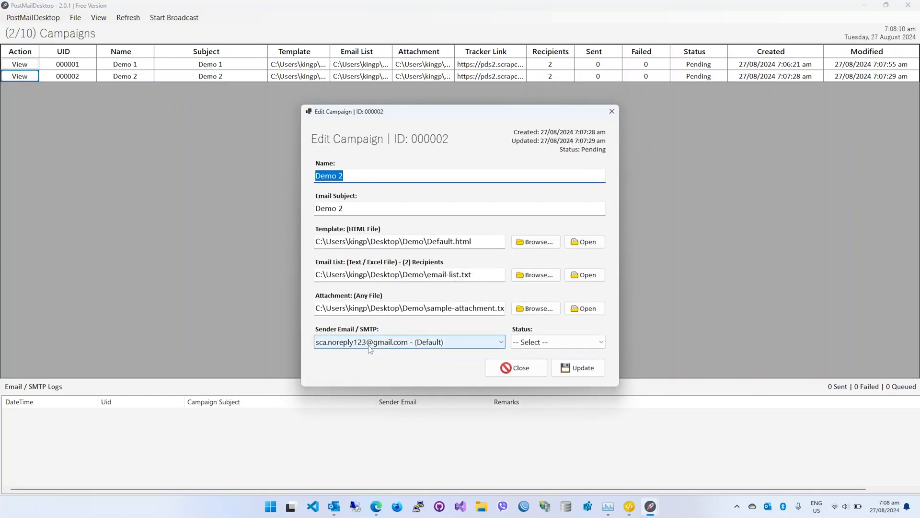
click(515, 368)
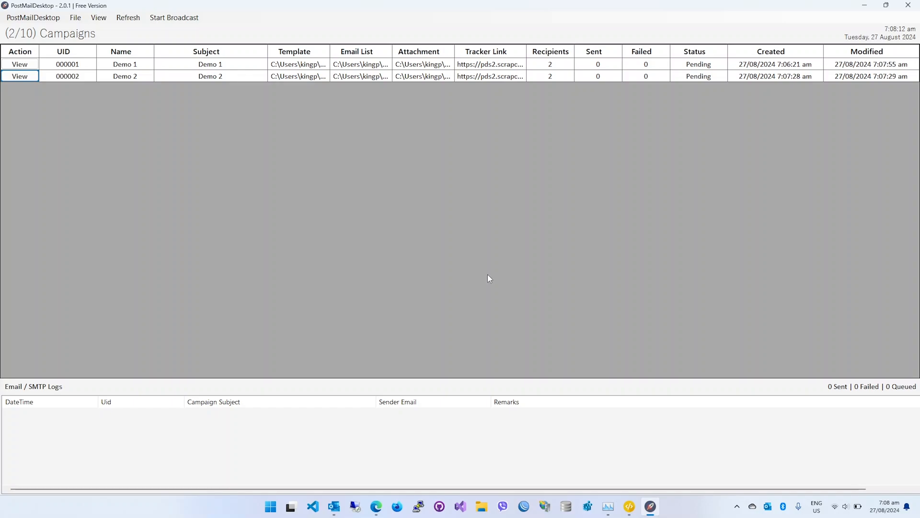
Try to start the broadcast, and set the Demo 1 campaign's status to Queue.
click(182, 18)
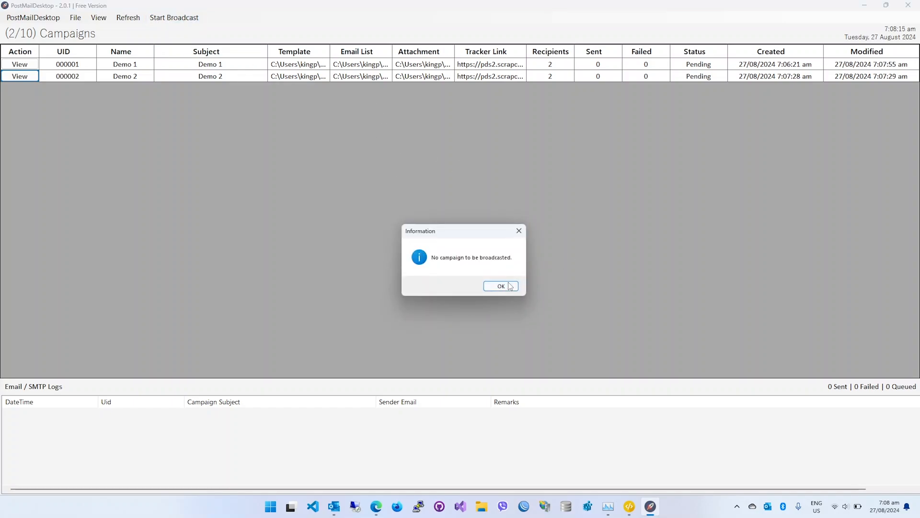
click(509, 285)
click(20, 64)
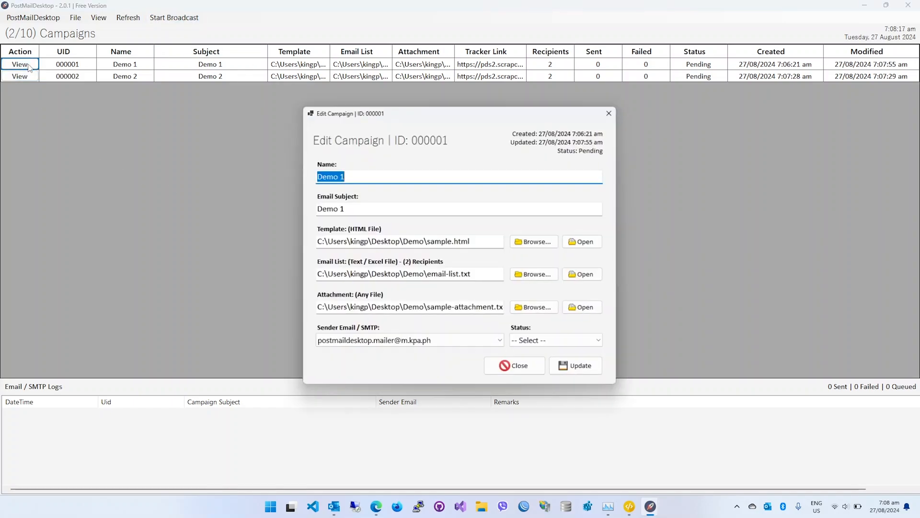
click(554, 345)
click(553, 365)
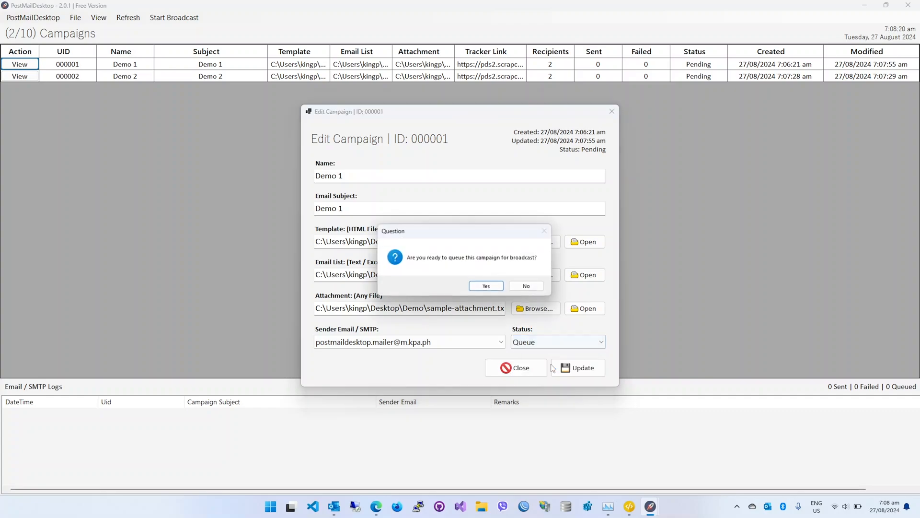
click(488, 286)
click(488, 286)
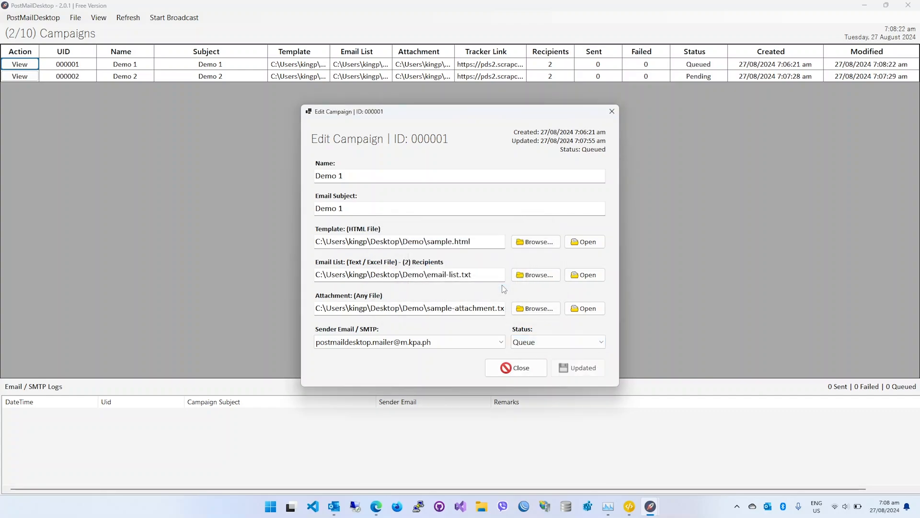
click(512, 368)
Set the Demo 2 campaign's status to Queue and check the status of both campaigns.
click(20, 75)
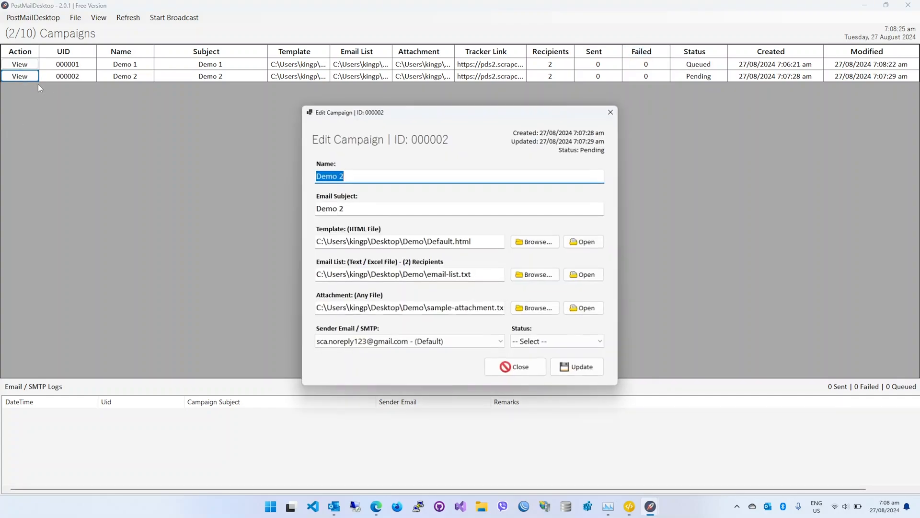
click(535, 342)
click(537, 365)
click(488, 286)
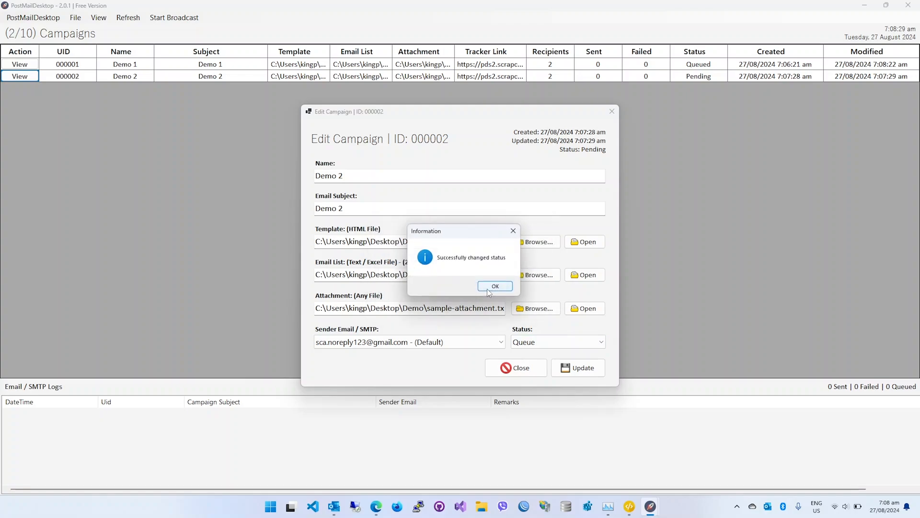
click(488, 286)
click(512, 367)
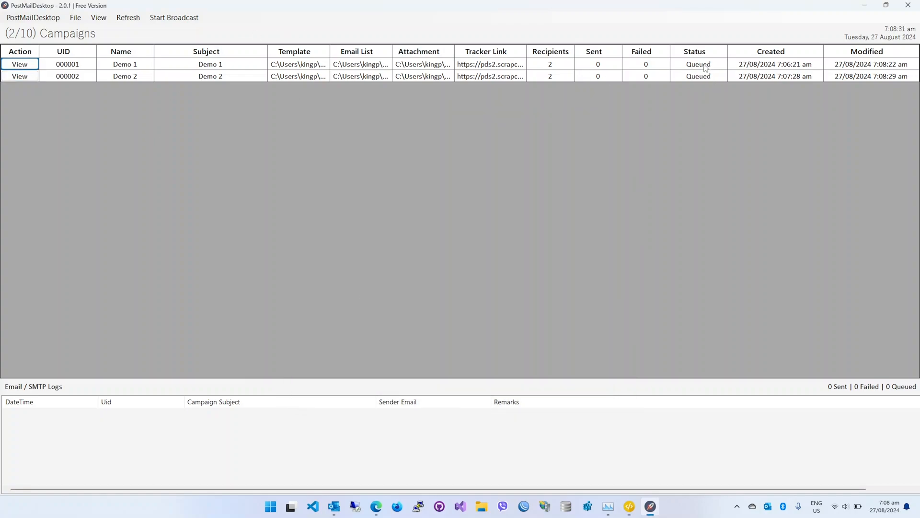
click(681, 65)
click(683, 76)
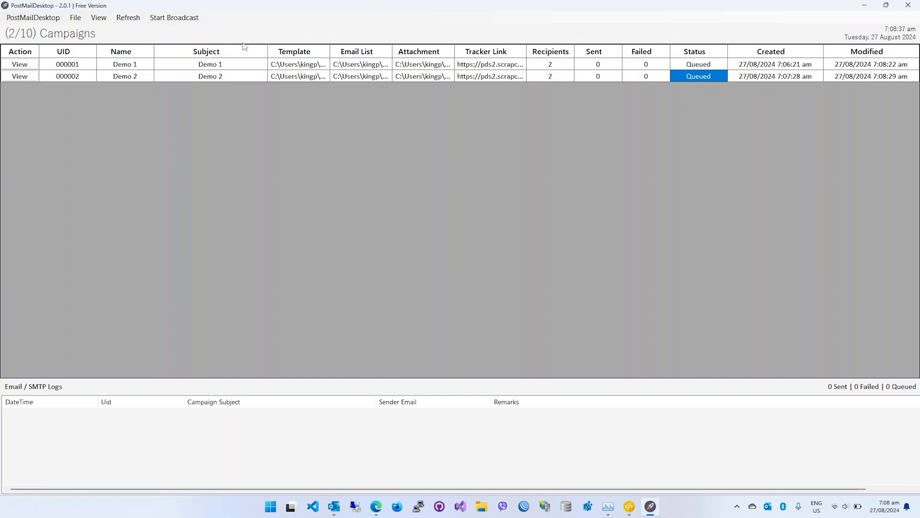
Switch to the Gmail inbox in the browser, delete the Sample 2 email and minimize the browser.
click(374, 504)
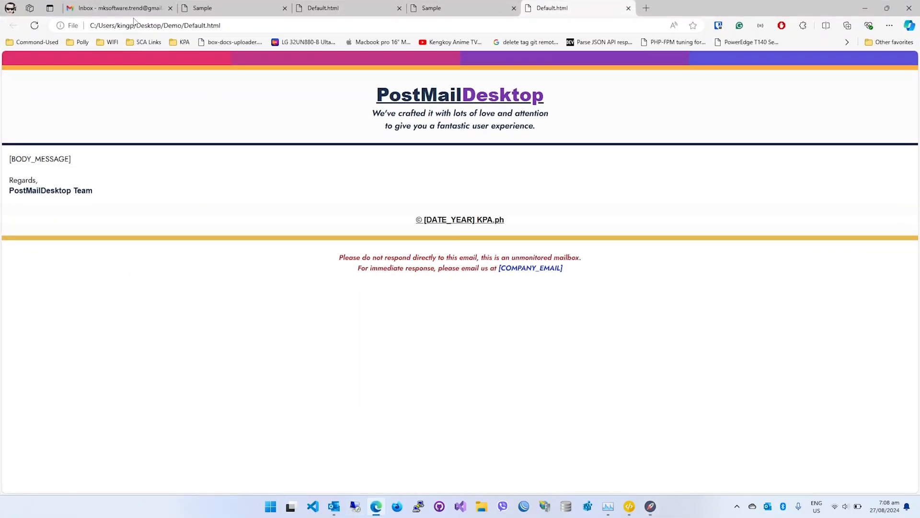
click(128, 10)
click(404, 212)
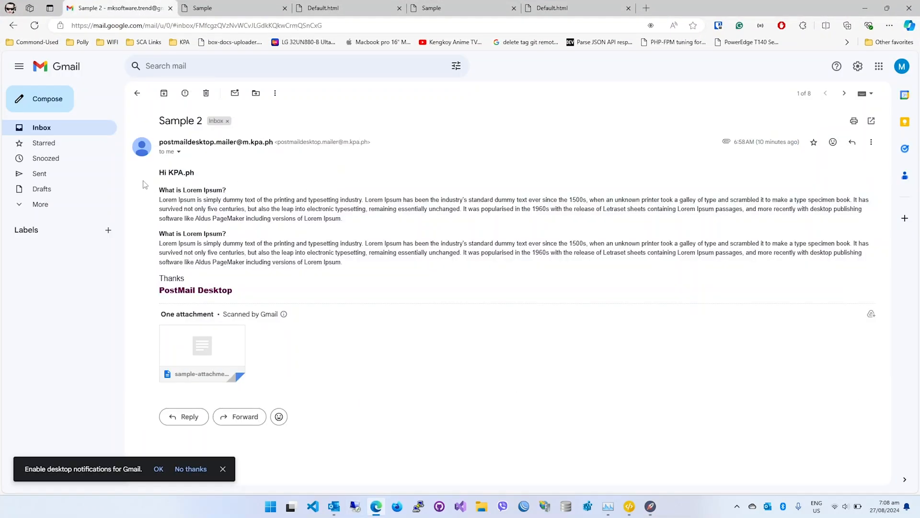
click(207, 94)
click(864, 8)
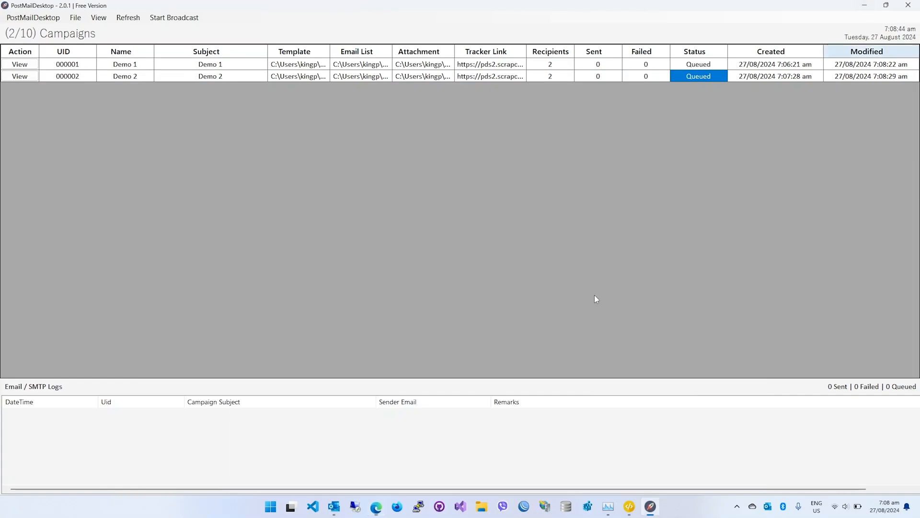
Start broadcasting the two queued campaigns and check their sending progress in the campaign table.
click(174, 22)
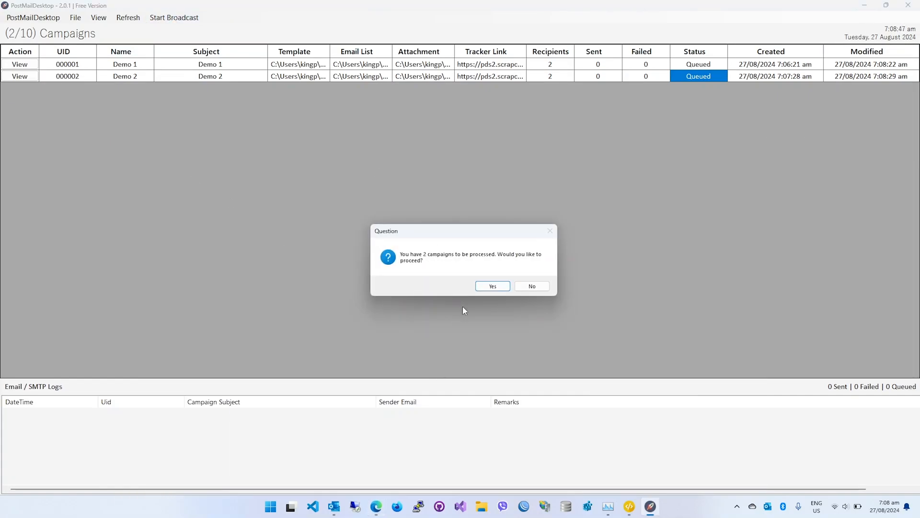
click(499, 285)
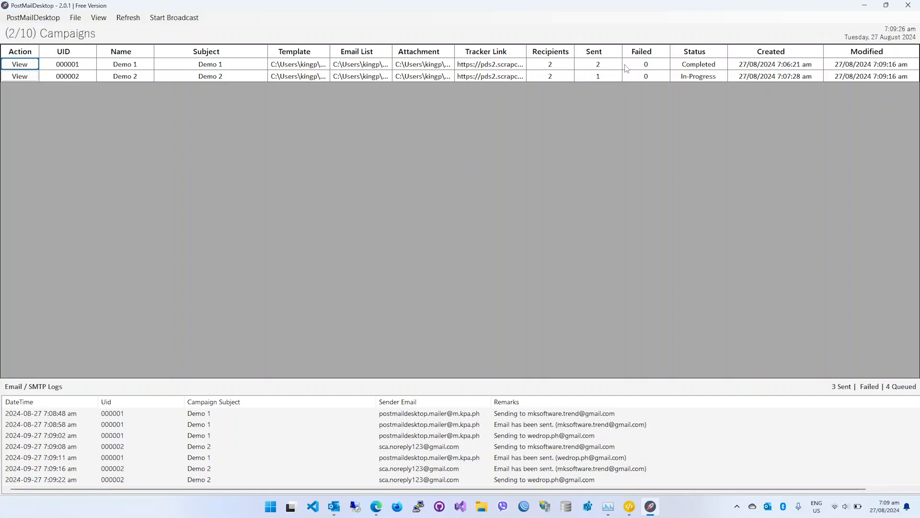
click(698, 67)
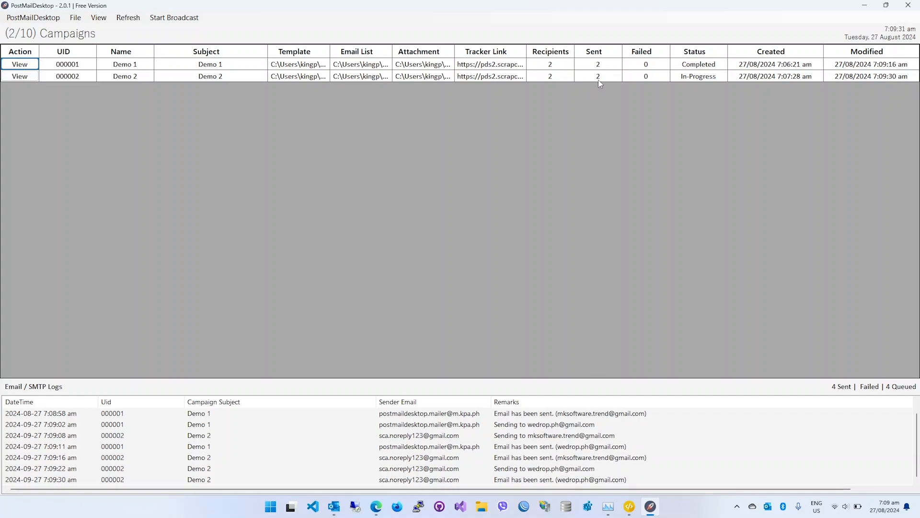
click(599, 79)
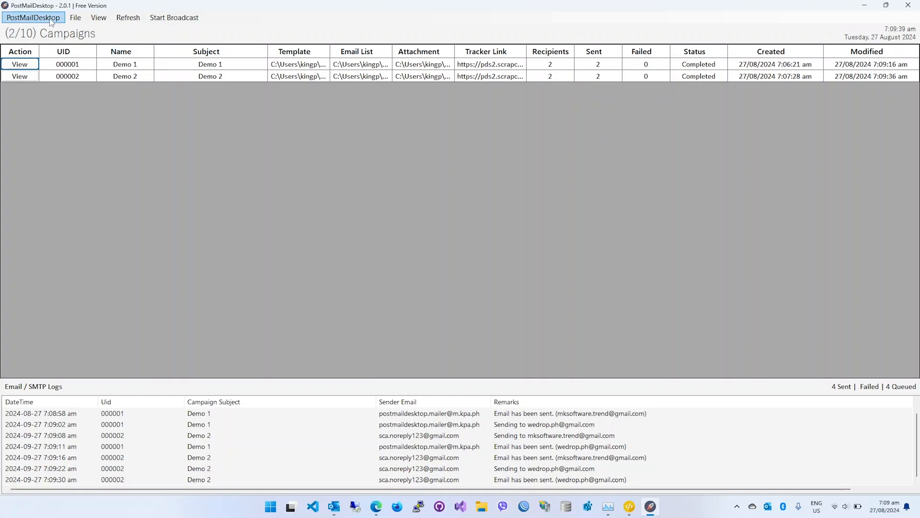
Examine the User Information form and the Sent and Status values of the Demo 1 and Demo 2 campaigns.
click(33, 17)
click(65, 63)
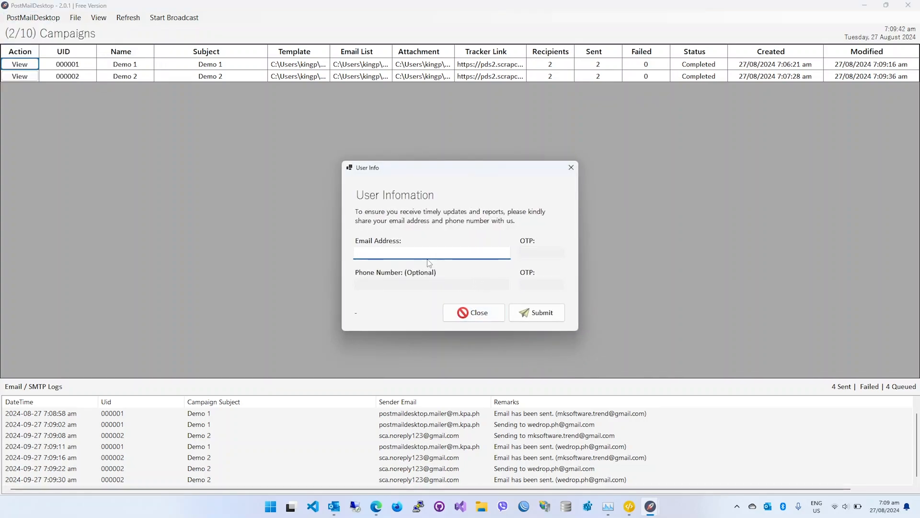
click(473, 312)
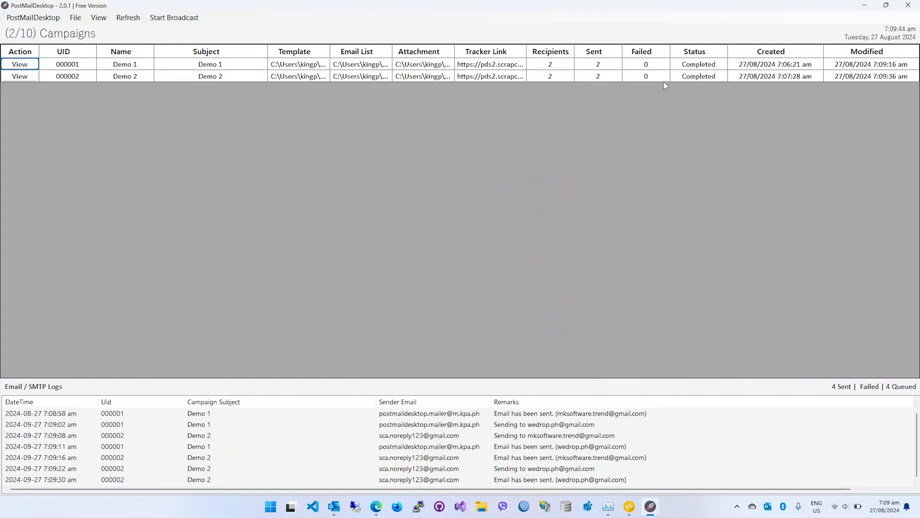
click(700, 75)
click(603, 68)
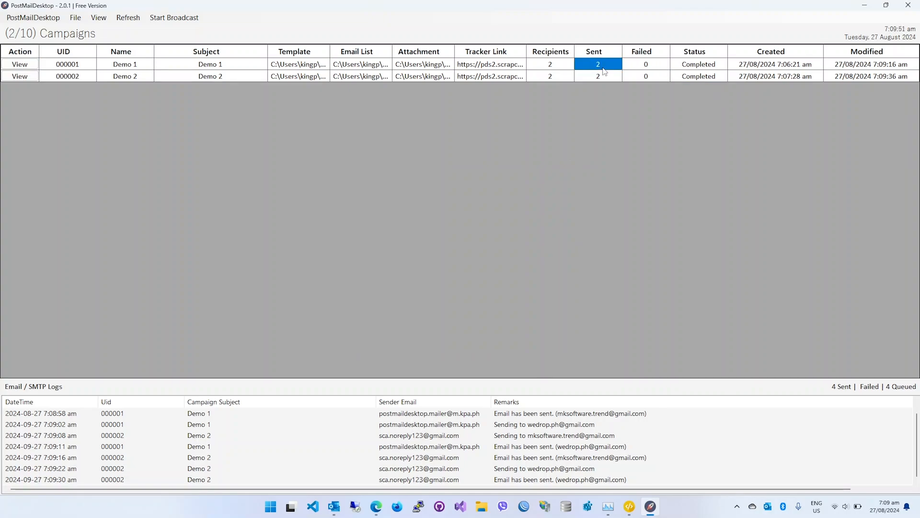
click(687, 66)
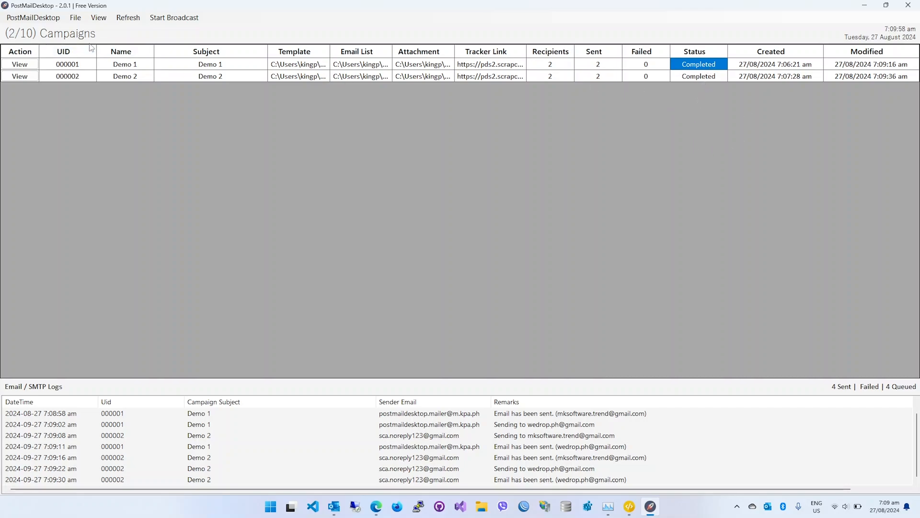
click(46, 18)
click(46, 55)
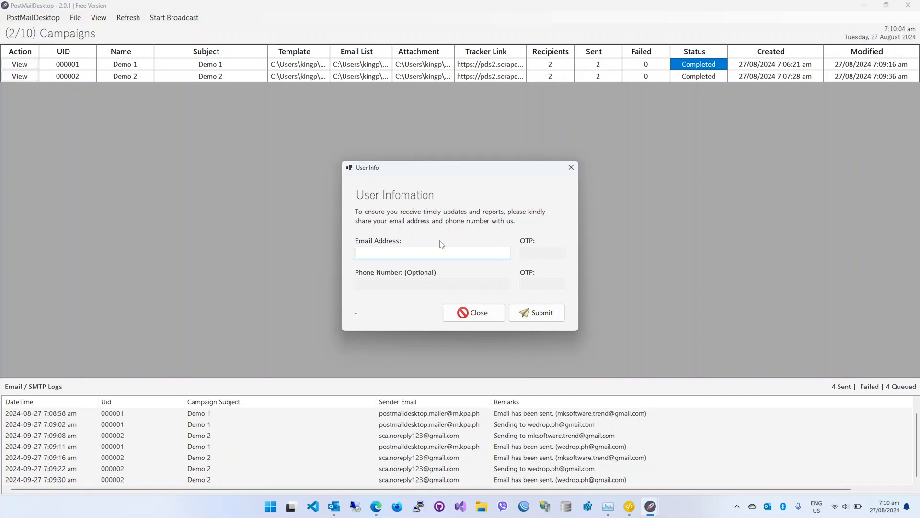
click(482, 315)
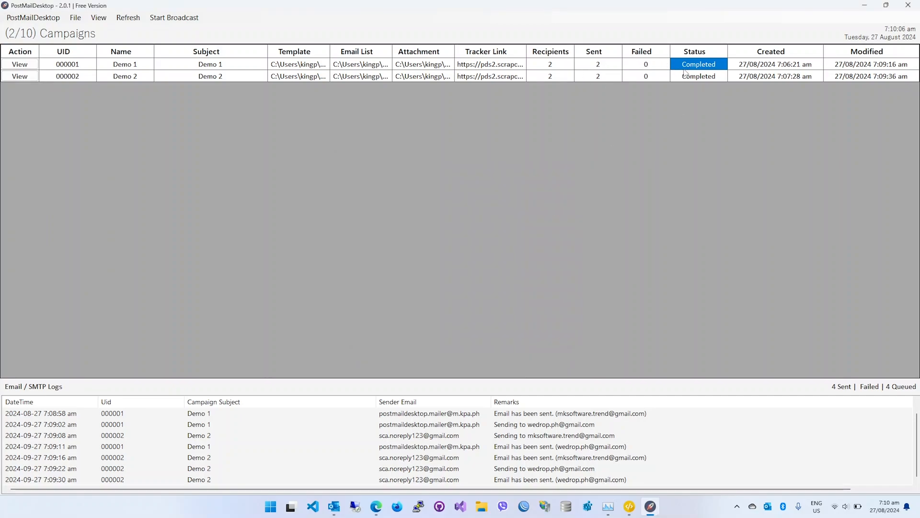
click(34, 18)
click(45, 67)
click(699, 78)
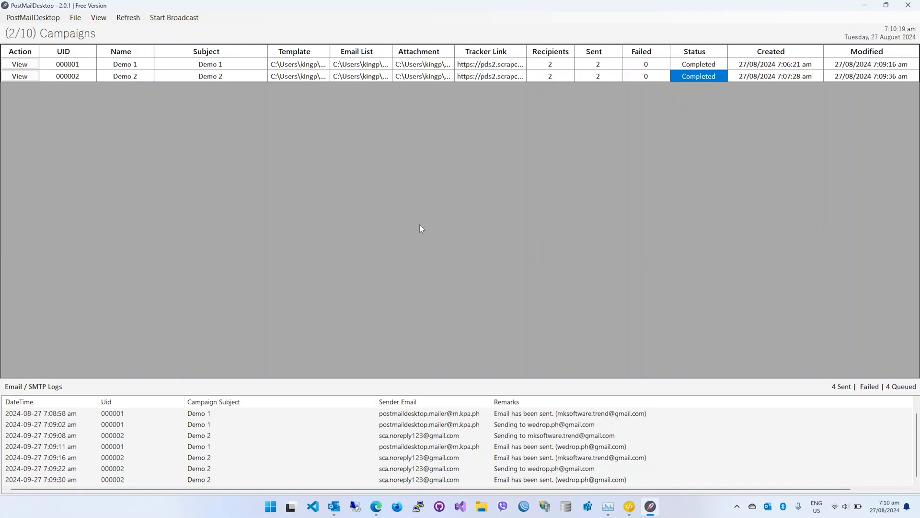
Close PostMailDesktop's window so it keeps running in the system tray, and restore it from the tray maximized.
click(912, 9)
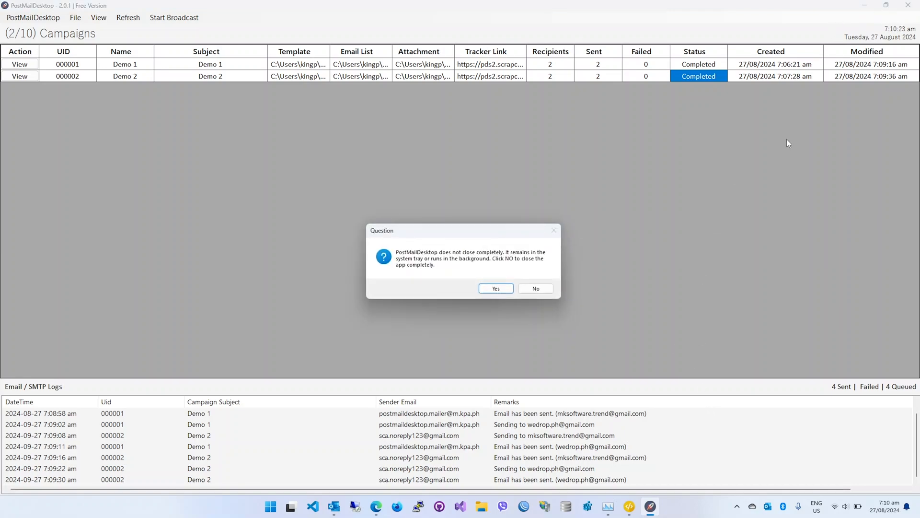
click(493, 287)
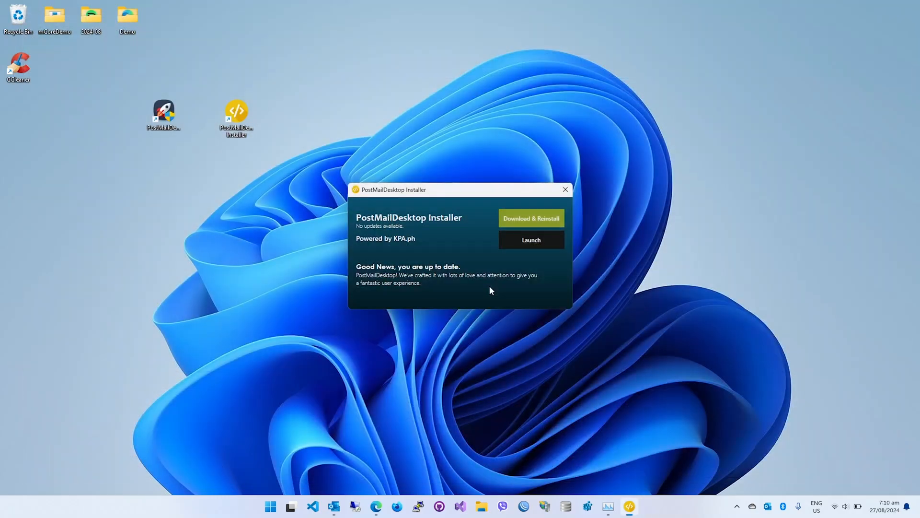
click(738, 510)
click(900, 420)
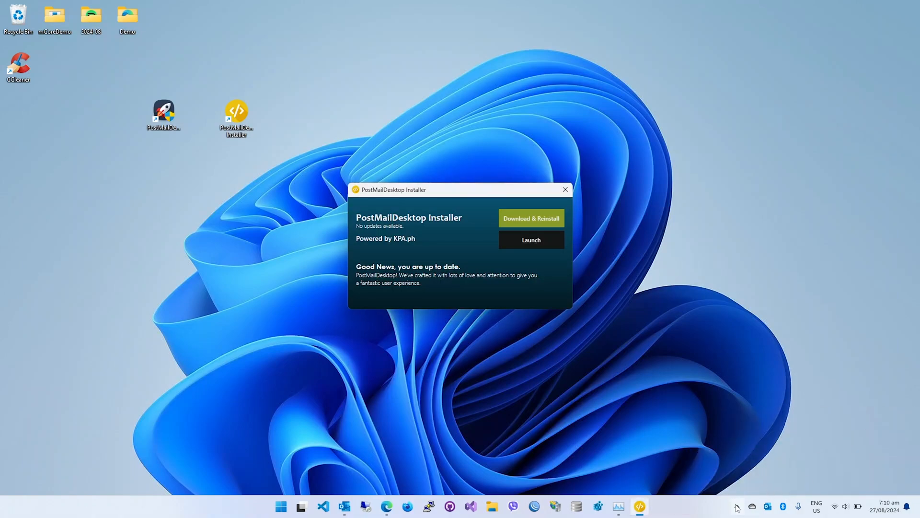
right_click(698, 458)
click(637, 414)
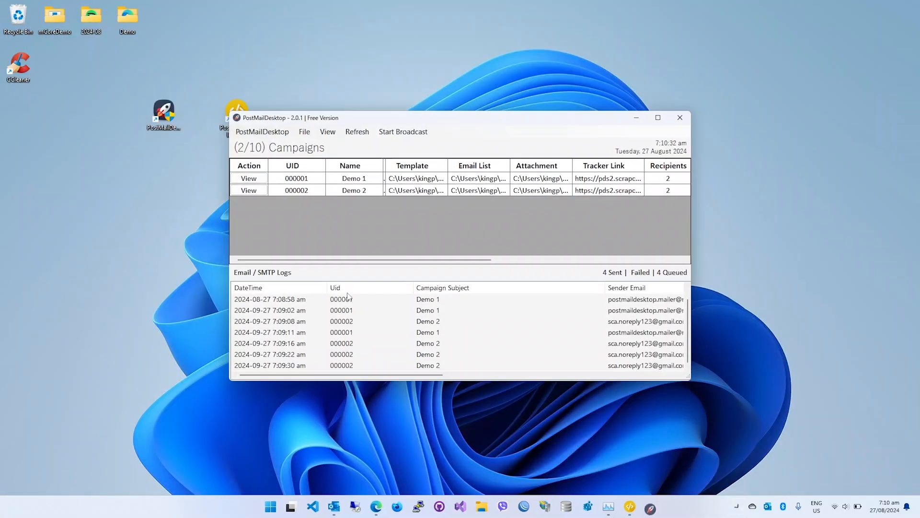
click(658, 117)
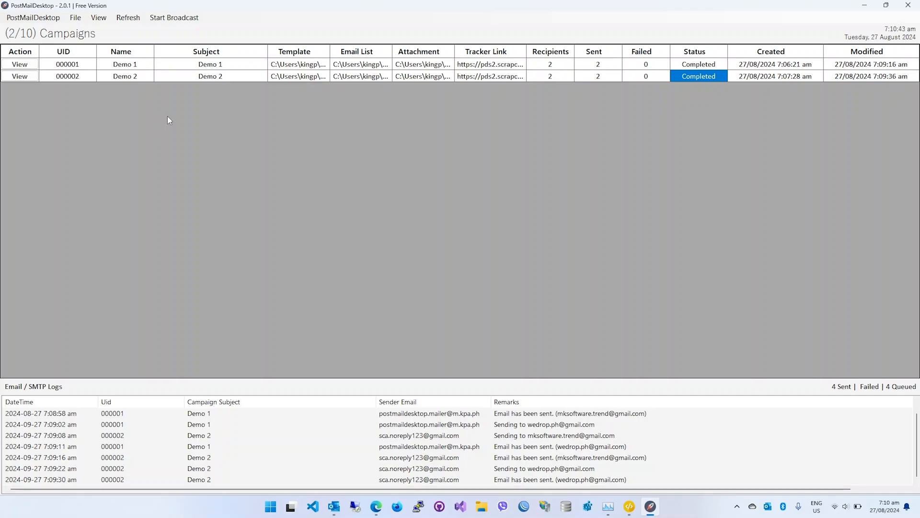
click(76, 18)
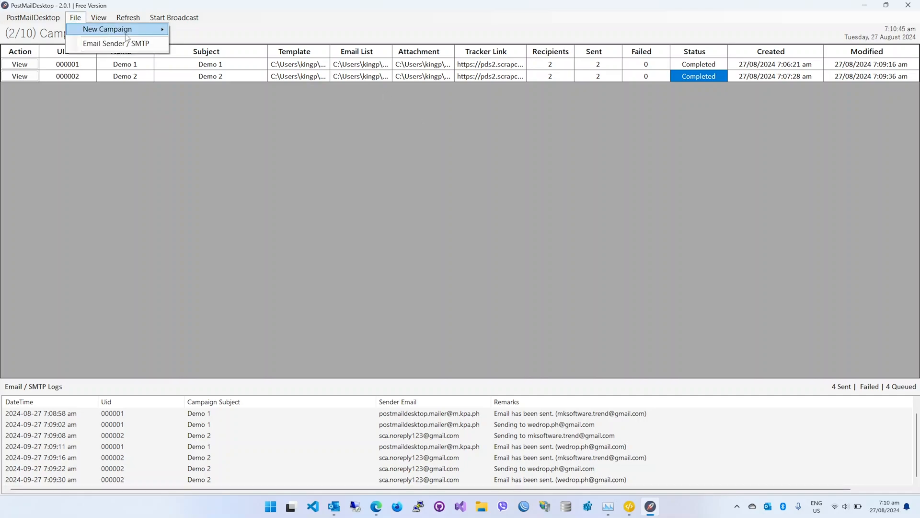
click(389, 167)
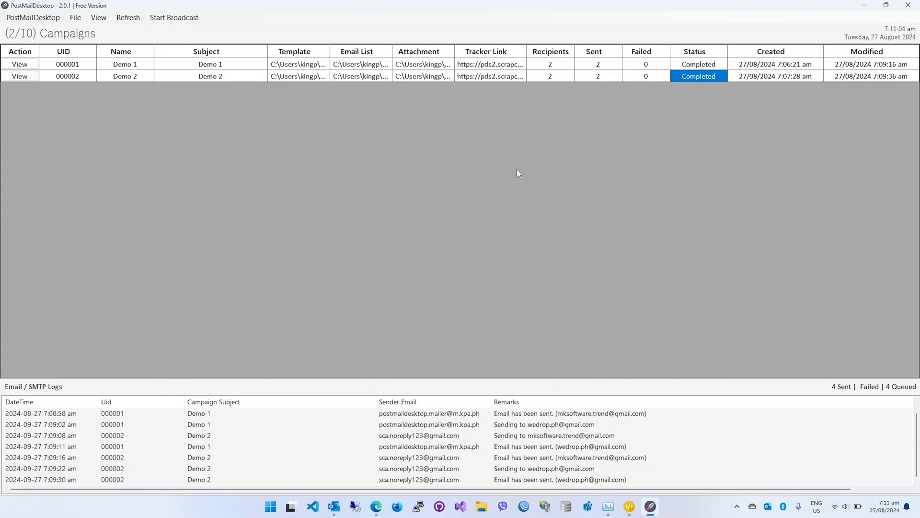
Switch to the Gmail inbox in the browser, read the received Demo 1 and Demo 2 emails, and return to PostMailDesktop.
click(376, 506)
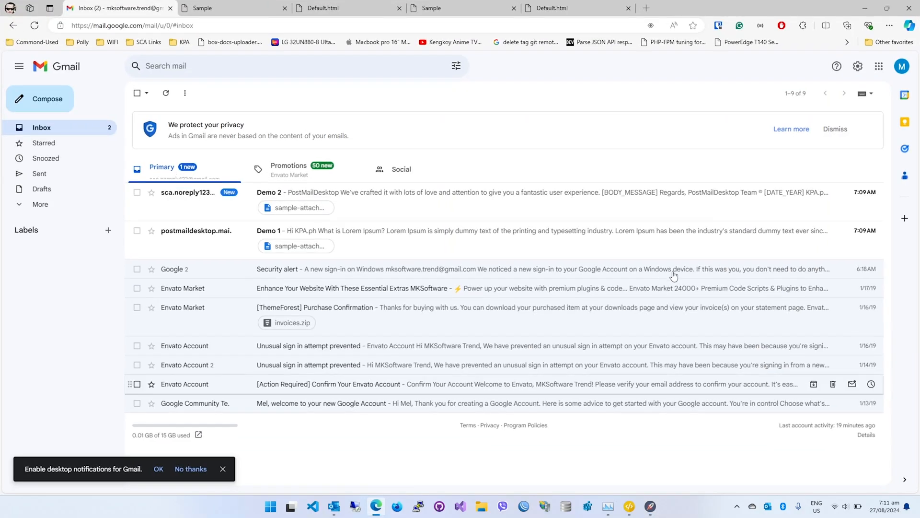
click(196, 242)
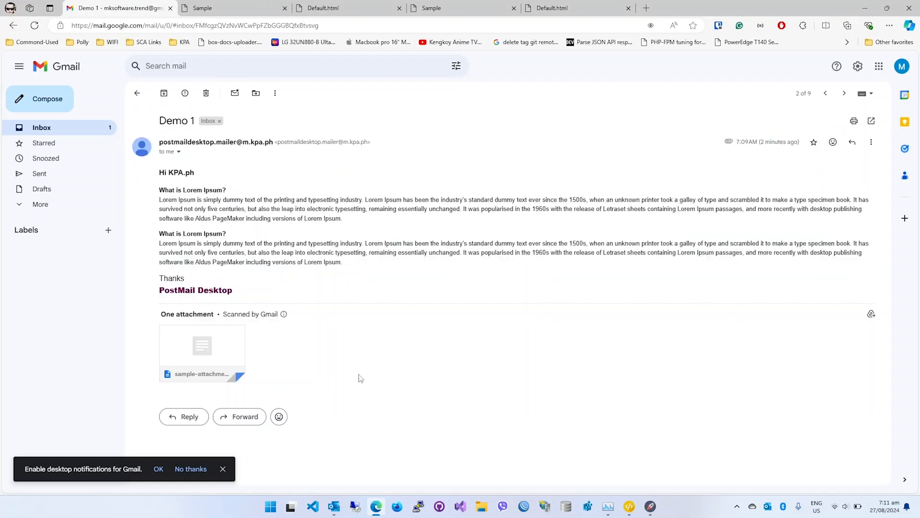
click(137, 93)
click(429, 202)
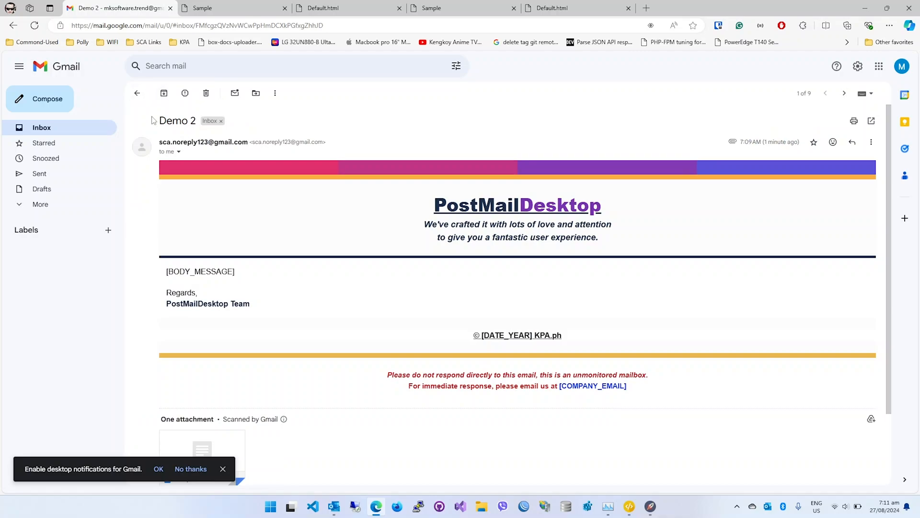
click(138, 94)
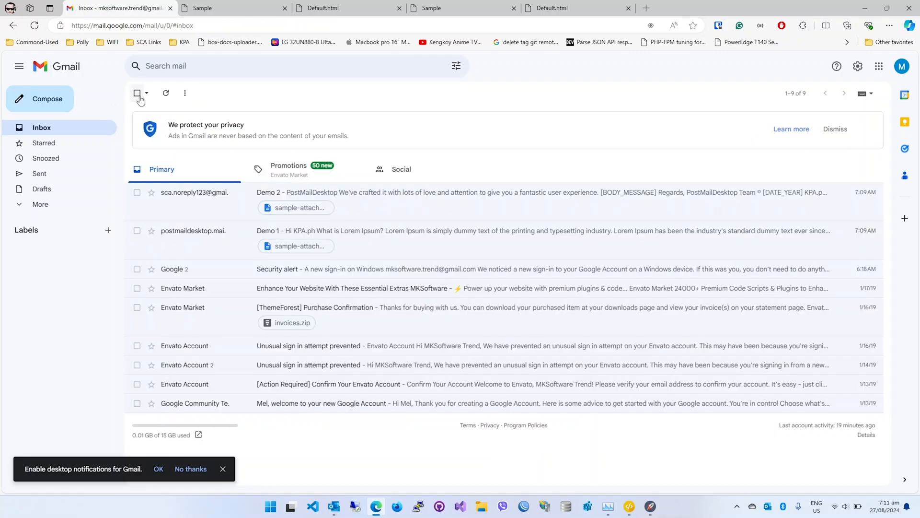
click(864, 8)
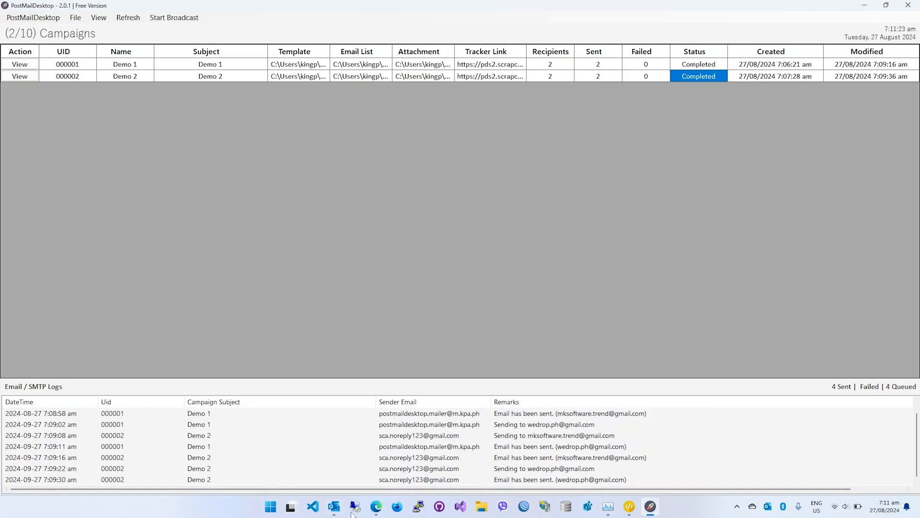
Go back to Gmail to check the Demo 2 email's sender and layout again, and minimize the browser.
click(376, 506)
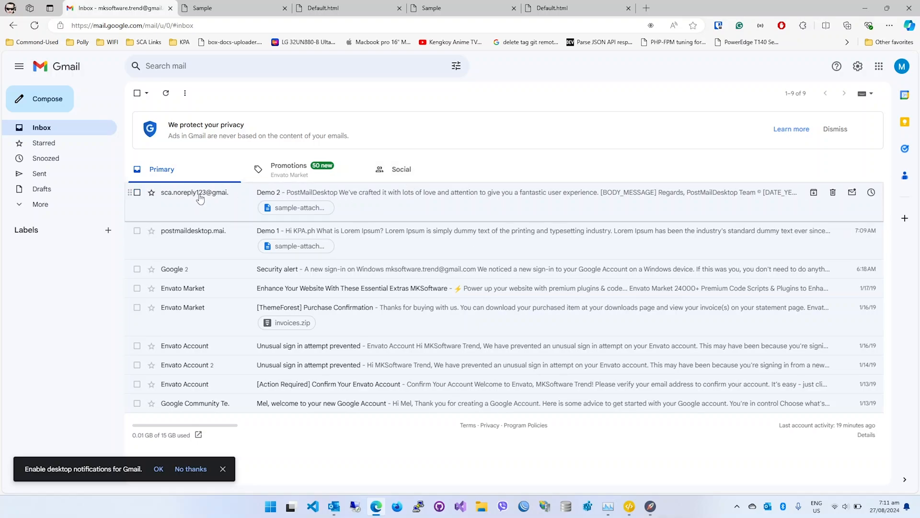
click(432, 203)
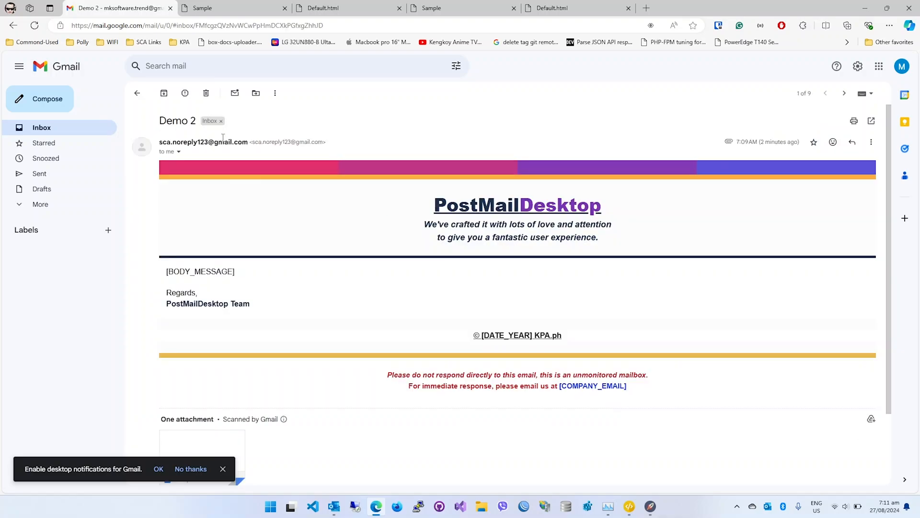
click(864, 8)
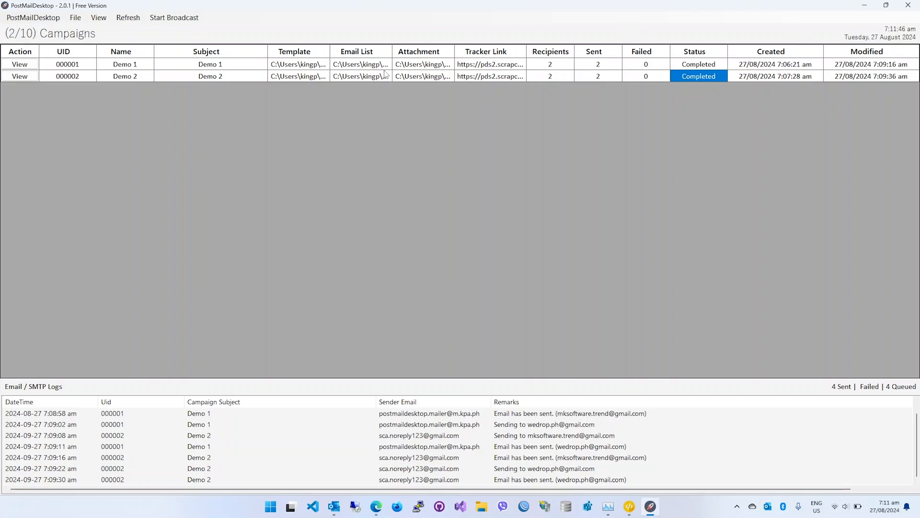
View the list of configured email senders in the Email Sender / SMTP window and close it.
click(44, 20)
click(201, 117)
click(75, 19)
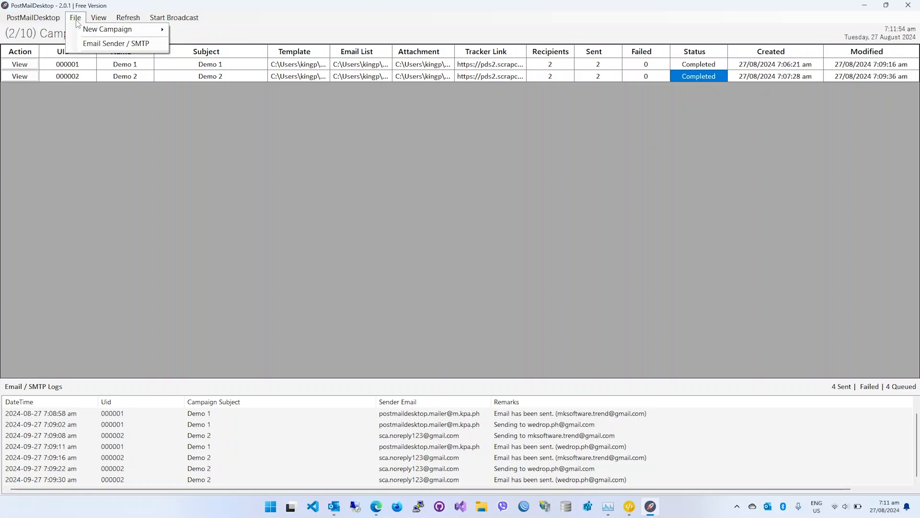
click(115, 43)
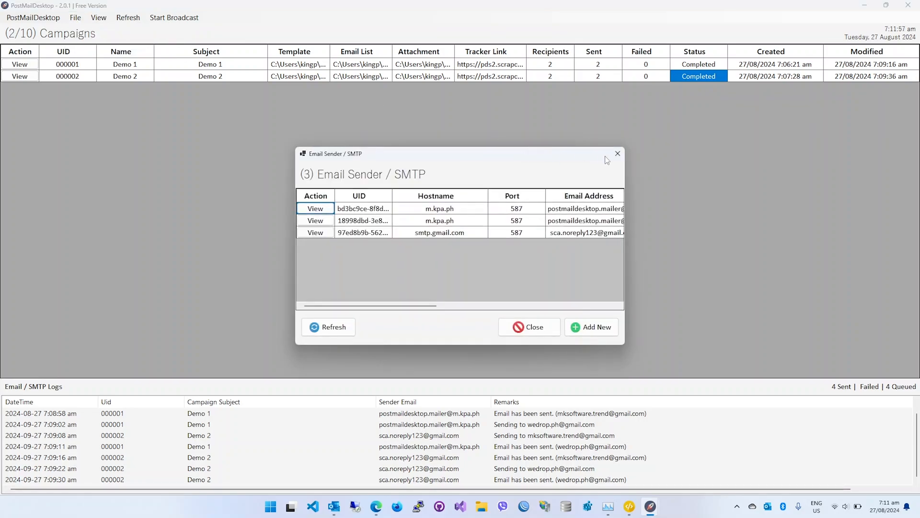
click(617, 153)
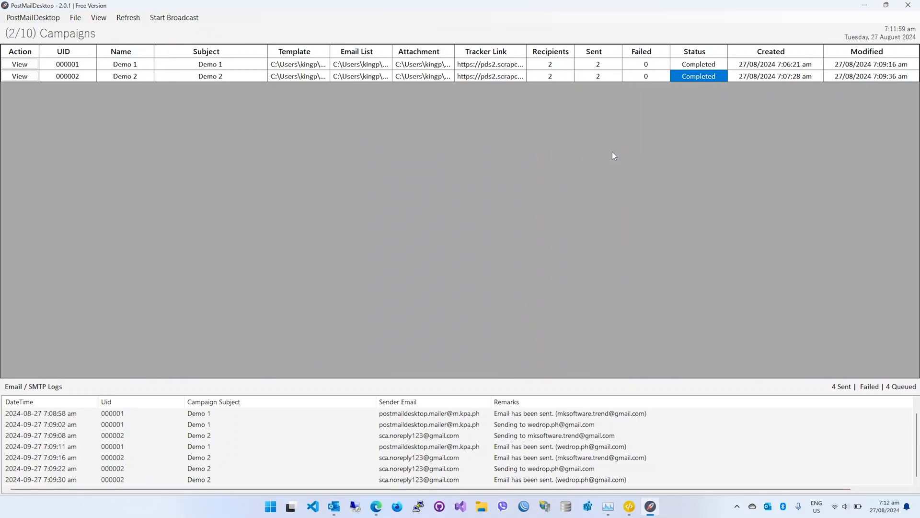